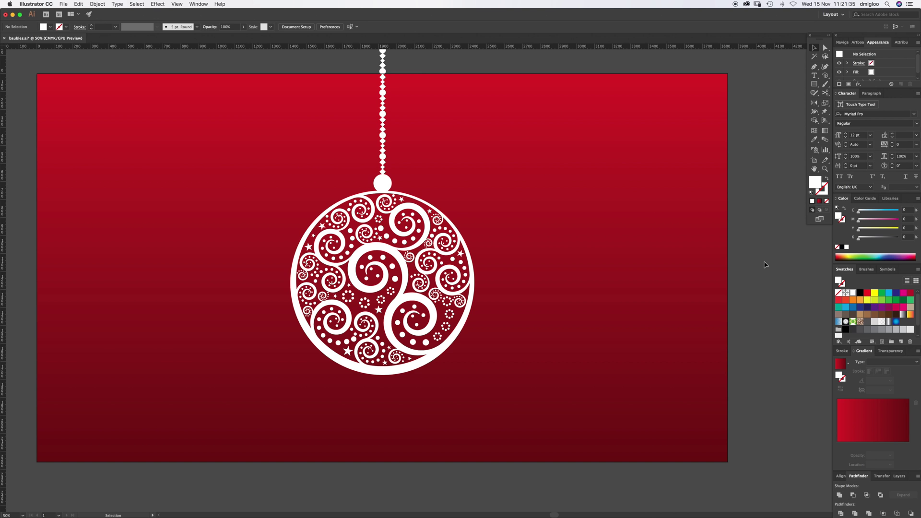
Move the finished bauble towards the artboard's left edge, leaving free space beside it.
{"action": "left_click_drag", "start_coordinate": [342, 192], "coordinate": [142, 216]}
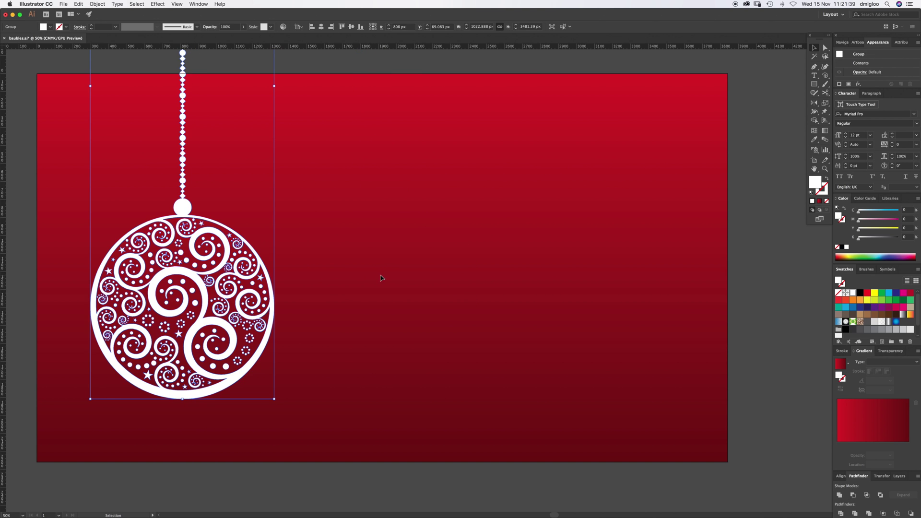
{"action": "left_click", "coordinate": [380, 278]}
Unlock the red background to examine both colour stops of its linear gradient, and lock it again.
{"action": "key", "text": "alt+super+2"}
{"action": "left_click_drag", "start_coordinate": [745, 250], "coordinate": [711, 284]}
{"action": "left_click", "coordinate": [837, 444]}
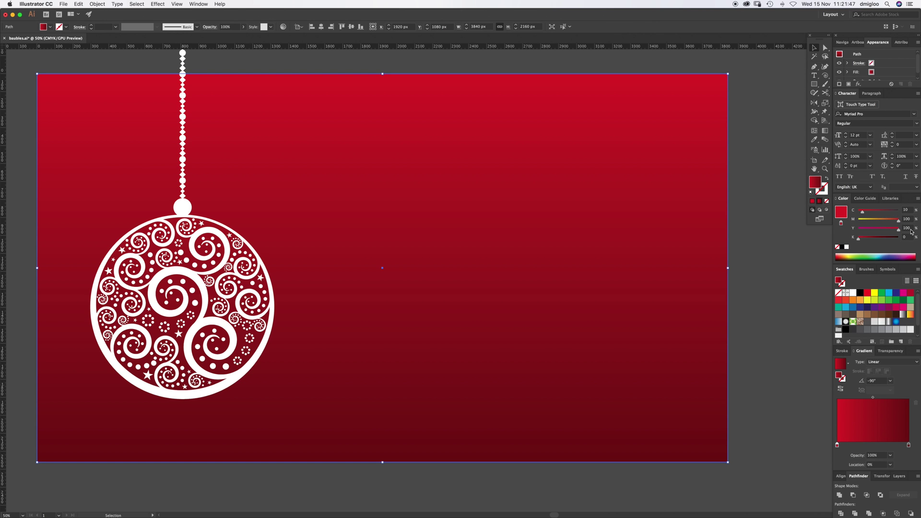
{"action": "left_click", "coordinate": [908, 445]}
{"action": "left_click", "coordinate": [825, 131]}
{"action": "key", "text": "v"}
{"action": "key", "text": "super+2"}
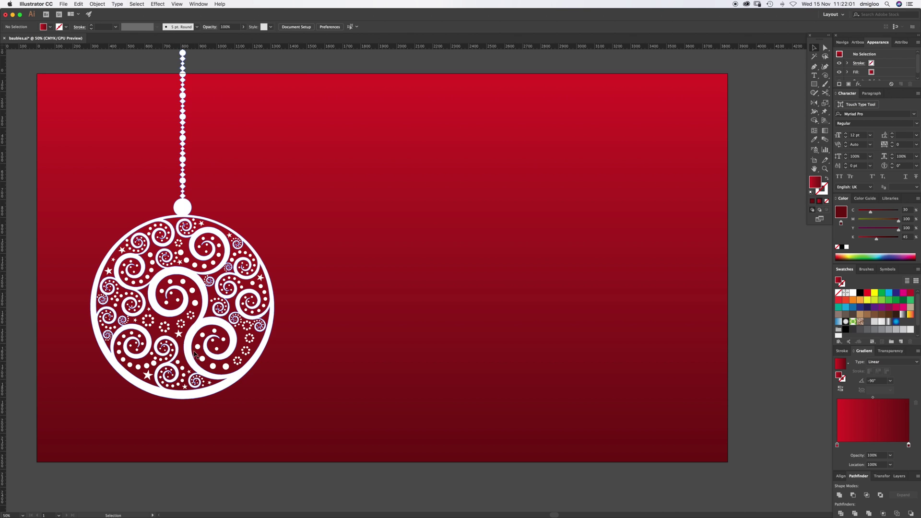
Draw a circle about 1208 px in diameter to the right of the bauble and shift it slightly down and right.
{"action": "left_click", "coordinate": [814, 86]}
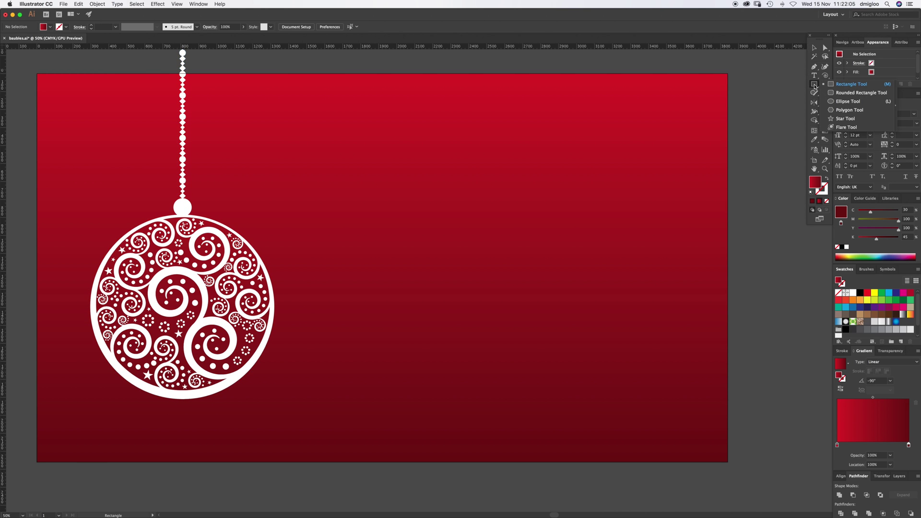
{"action": "left_click", "coordinate": [847, 102]}
{"action": "left_click_drag", "start_coordinate": [457, 239], "coordinate": [566, 344]}
{"action": "key", "text": "c"}
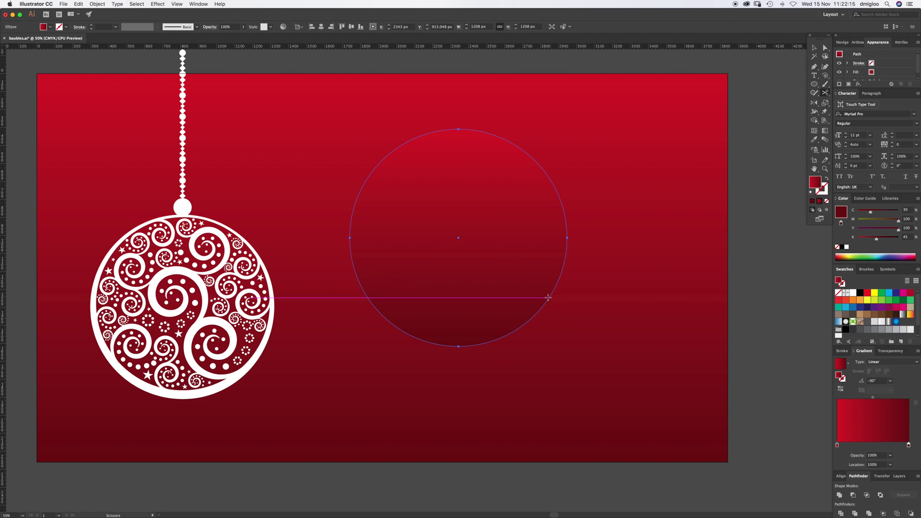
{"action": "key", "text": "v"}
{"action": "left_click_drag", "start_coordinate": [498, 247], "coordinate": [515, 273]}
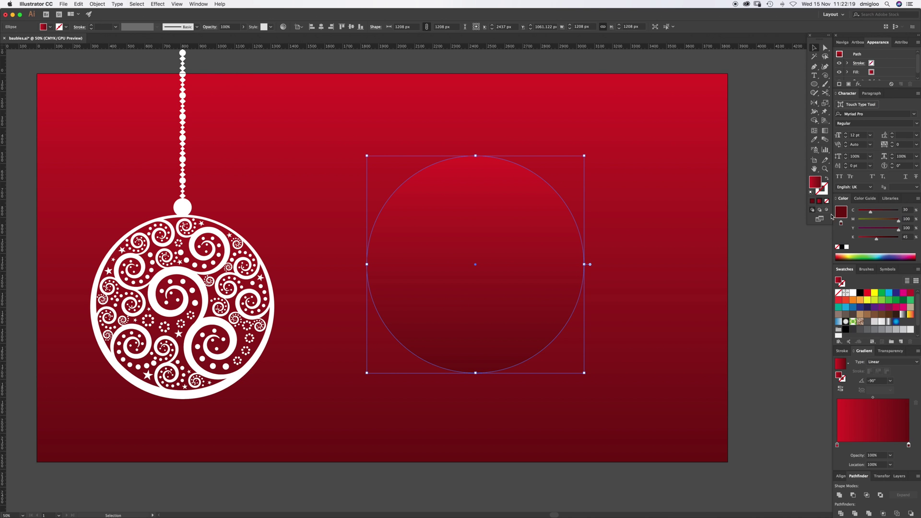
Remove the circle's fill and give it a white stroke.
{"action": "left_click", "coordinate": [838, 293]}
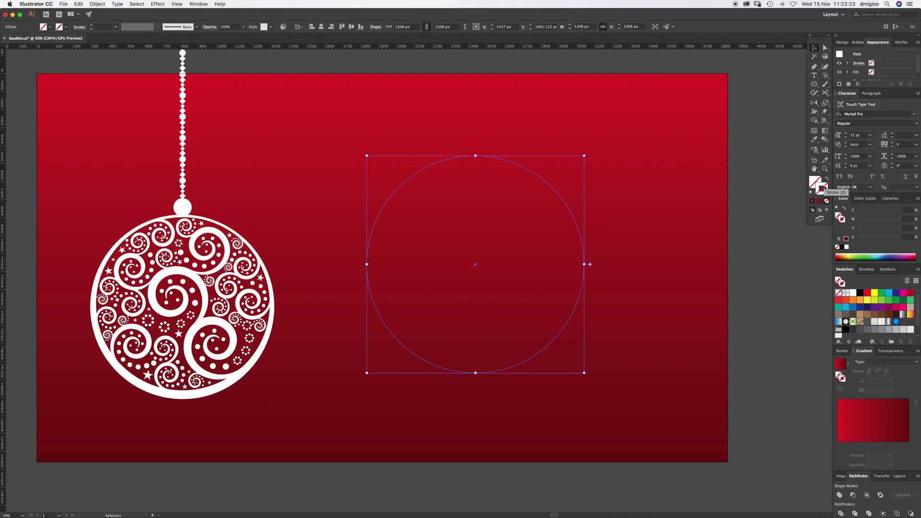
{"action": "left_click", "coordinate": [823, 189]}
{"action": "left_click", "coordinate": [852, 292]}
Set the circle's stroke weight to 25 px.
{"action": "left_click", "coordinate": [846, 351]}
{"action": "left_click", "coordinate": [861, 360]}
{"action": "key", "text": "Up"}
{"action": "key", "text": "Up"}
{"action": "key", "text": "Up"}
{"action": "key", "text": "Up"}
{"action": "key", "text": "Up"}
{"action": "key", "text": "Up"}
{"action": "key", "text": "Up"}
{"action": "key", "text": "Up"}
{"action": "key", "text": "Up"}
{"action": "key", "text": "Up"}
{"action": "key", "text": "Up"}
{"action": "key", "text": "Up"}
{"action": "key", "text": "Up"}
{"action": "key", "text": "Up"}
{"action": "key", "text": "Up"}
{"action": "key", "text": "Up"}
{"action": "key", "text": "Up"}
{"action": "key", "text": "Up"}
{"action": "key", "text": "Up"}
{"action": "key", "text": "Up"}
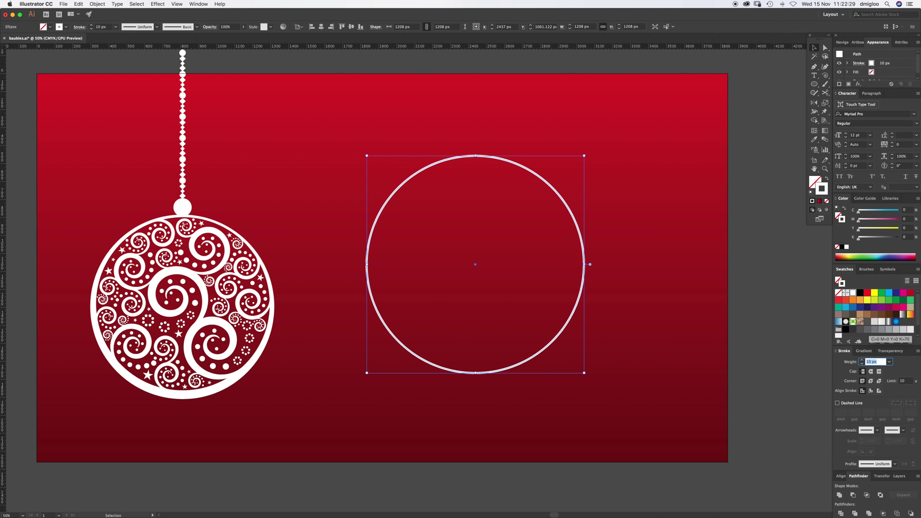
{"action": "key", "text": "Up"}
{"action": "key", "text": "Up"}
{"action": "key", "text": "Up"}
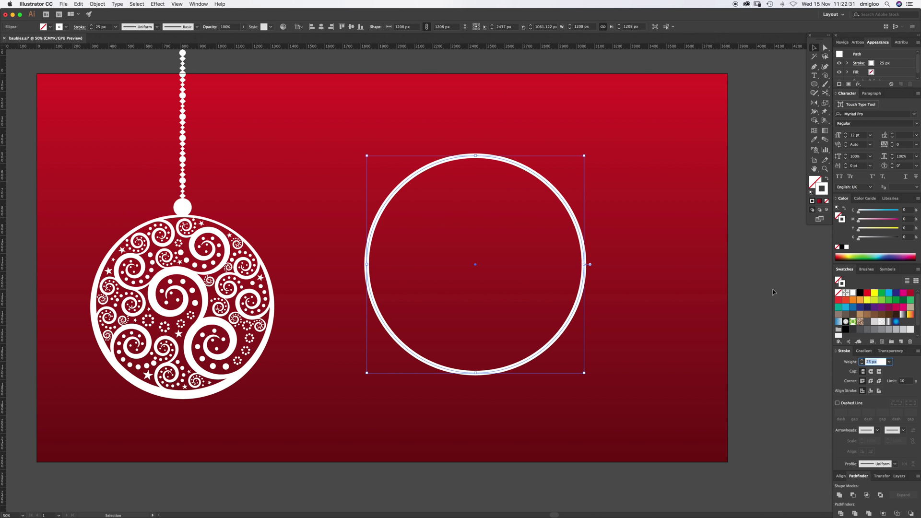
{"action": "left_click", "coordinate": [776, 292]}
Thicken the circle's stroke at its lowest point to about 56 px with the Width tool, and deselect the circle.
{"action": "left_click", "coordinate": [582, 242]}
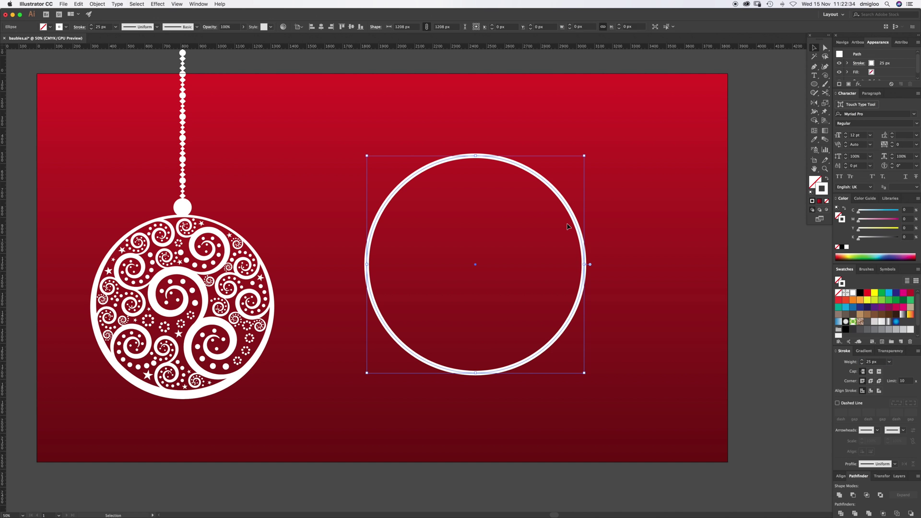
{"action": "left_click", "coordinate": [814, 113]}
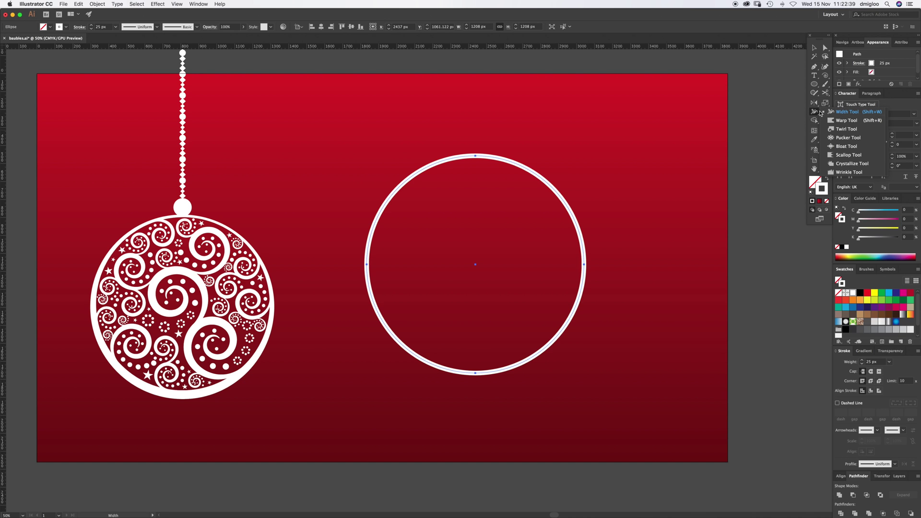
{"action": "left_click", "coordinate": [815, 113]}
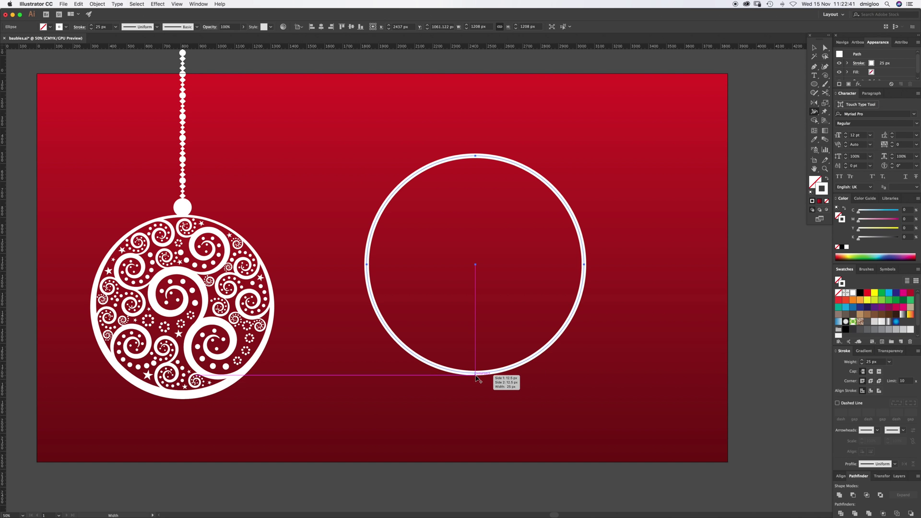
{"action": "left_click_drag", "start_coordinate": [476, 377], "coordinate": [477, 380]}
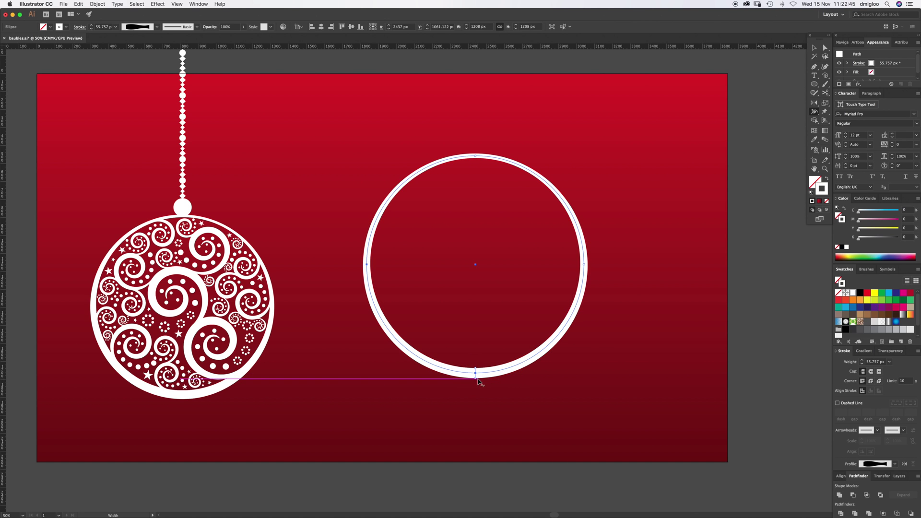
{"action": "left_click", "coordinate": [620, 307], "text": "super"}
{"action": "key", "text": "v"}
{"action": "left_click_drag", "start_coordinate": [603, 274], "coordinate": [555, 298]}
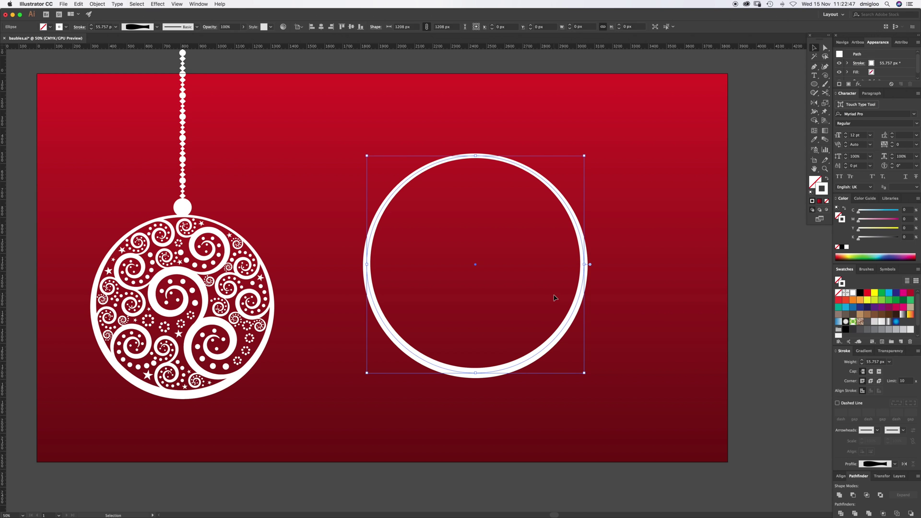
{"action": "left_click", "coordinate": [554, 298]}
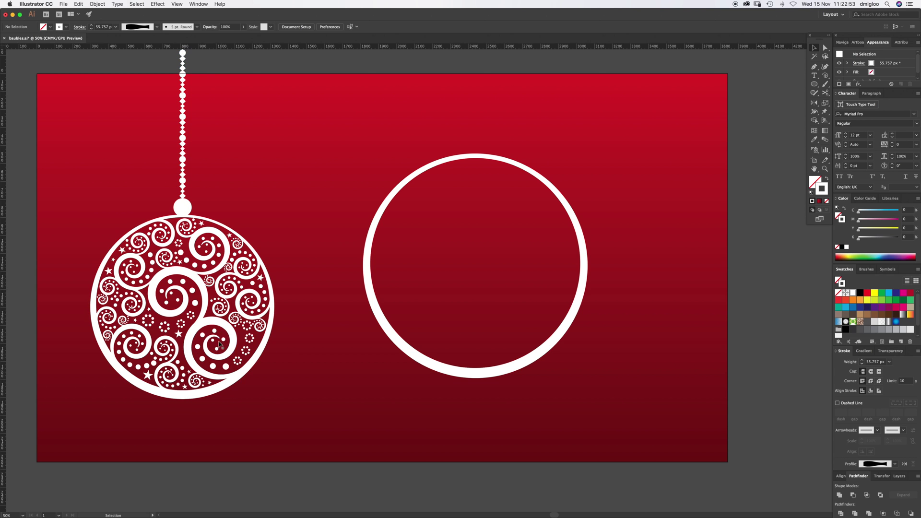
Draw a spiral about 367 by 468 px to the right of the circle with the Spiral tool.
{"action": "left_click", "coordinate": [825, 75]}
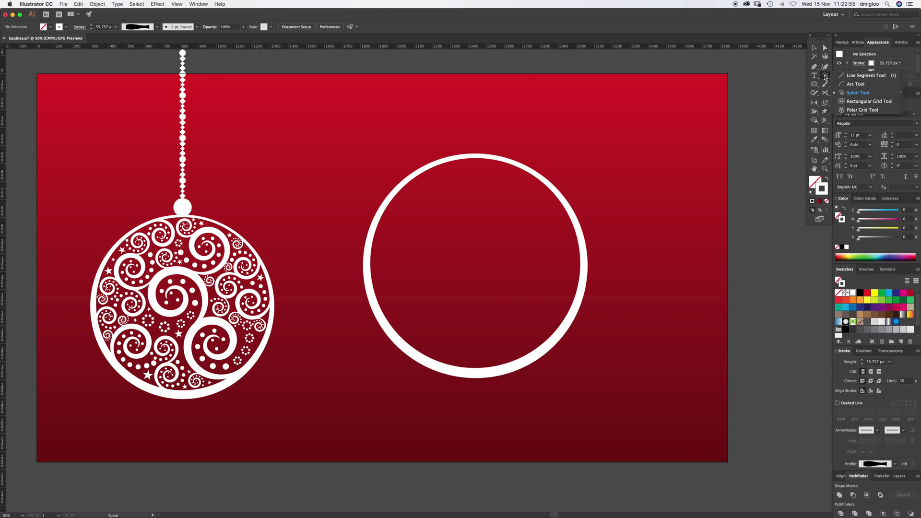
{"action": "left_click", "coordinate": [849, 93]}
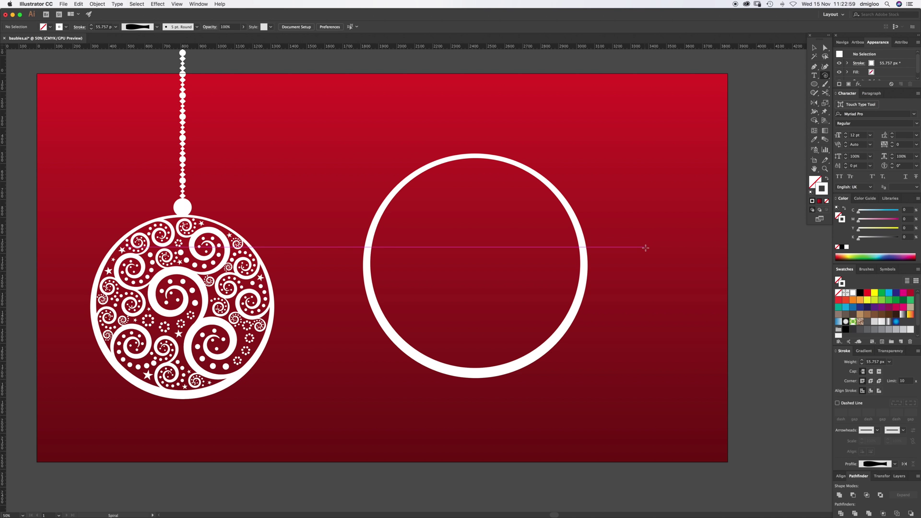
{"action": "left_click_drag", "start_coordinate": [628, 235], "coordinate": [650, 270]}
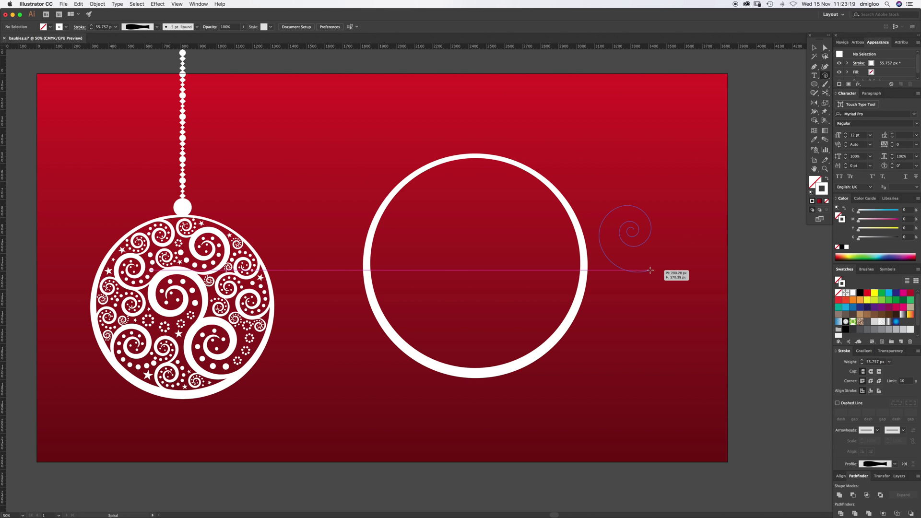
{"action": "key", "text": "Up"}
{"action": "key", "text": "Up"}
{"action": "mouse_move", "coordinate": [650, 270]}
{"action": "left_mouse_down"}
{"action": "mouse_move", "coordinate": [633, 271]}
{"action": "mouse_move", "coordinate": [634, 291]}
{"action": "mouse_move", "coordinate": [650, 280]}
{"action": "left_mouse_up"}
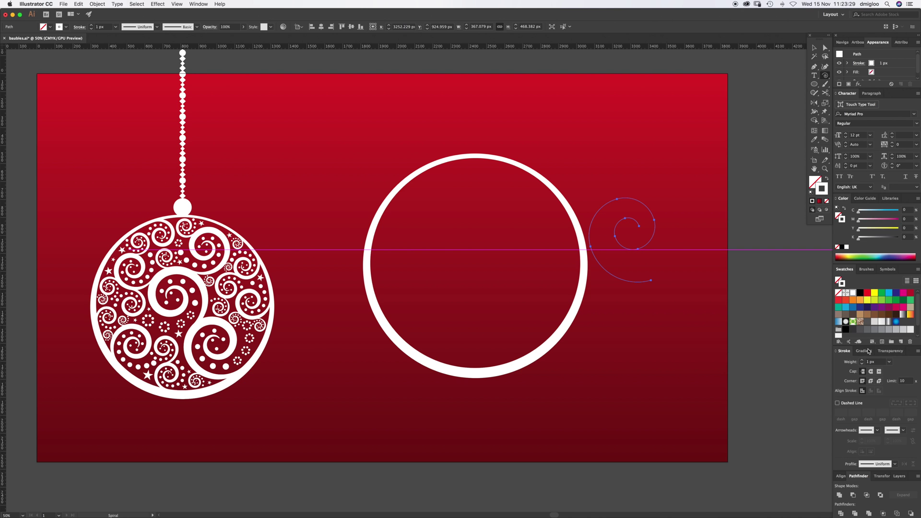
Set the spiral's stroke weight to 13 px and move the spiral up and right, clear of the circle.
{"action": "left_click", "coordinate": [879, 363]}
{"action": "key", "text": "Up"}
{"action": "key", "text": "Up"}
{"action": "key", "text": "Up"}
{"action": "key", "text": "Up"}
{"action": "key", "text": "Up"}
{"action": "key", "text": "Up"}
{"action": "key", "text": "Up"}
{"action": "key", "text": "Up"}
{"action": "key", "text": "Up"}
{"action": "key", "text": "Up"}
{"action": "key", "text": "Up"}
{"action": "key", "text": "Up"}
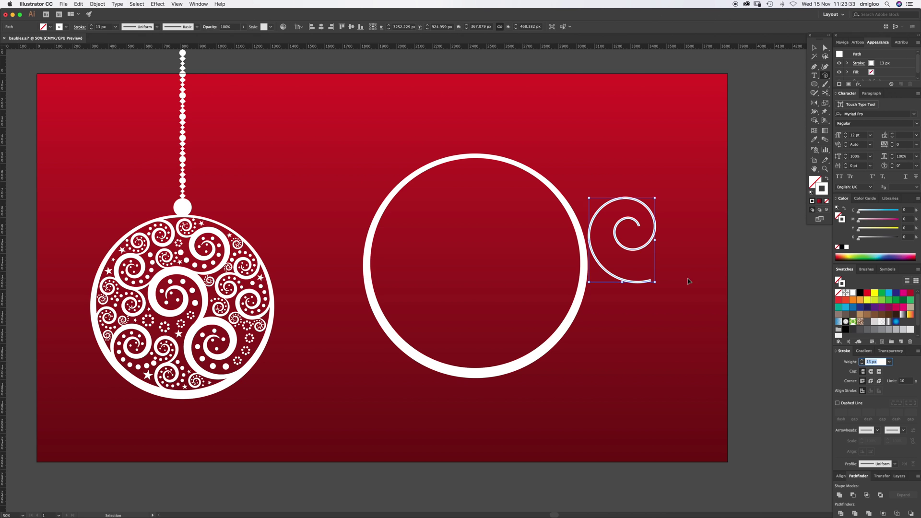
{"action": "key", "text": "v"}
{"action": "left_click_drag", "start_coordinate": [655, 247], "coordinate": [669, 232]}
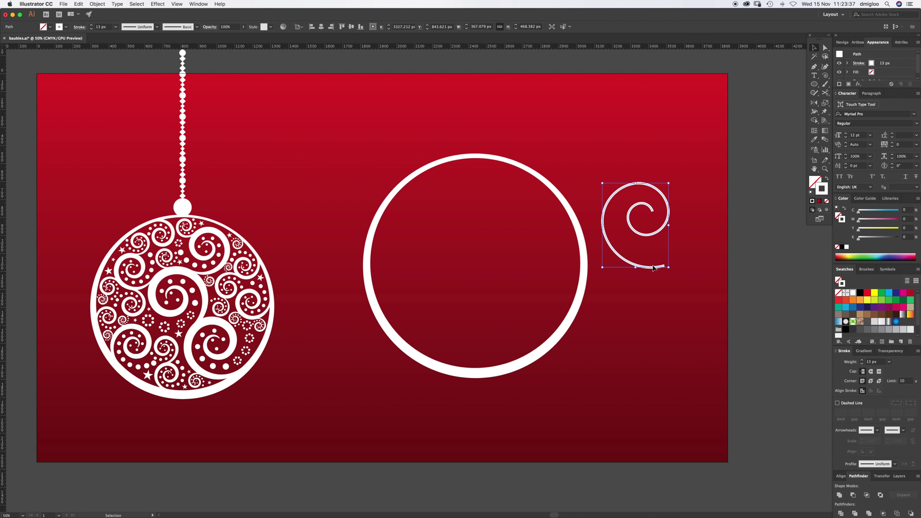
Try Width Profile 6 on the spiral's stroke, and replace it with Width Profile 5.
{"action": "left_click", "coordinate": [894, 464]}
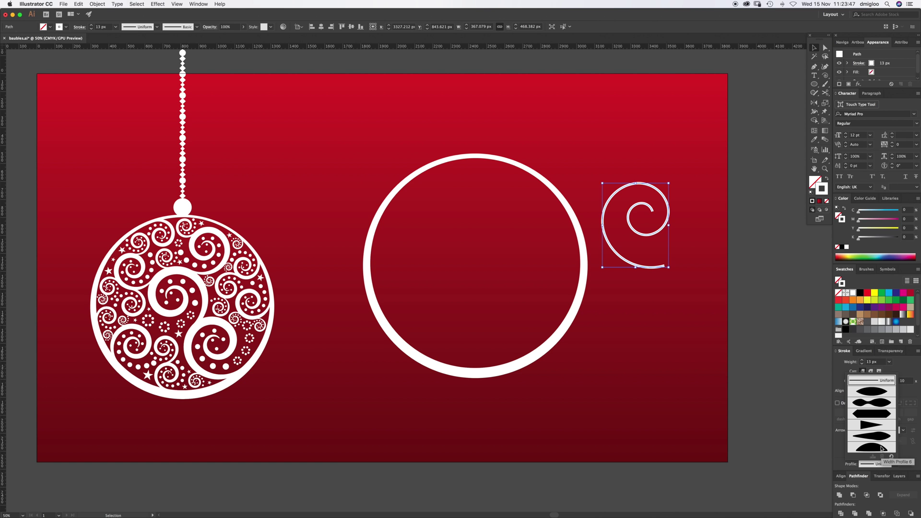
{"action": "left_click", "coordinate": [881, 448]}
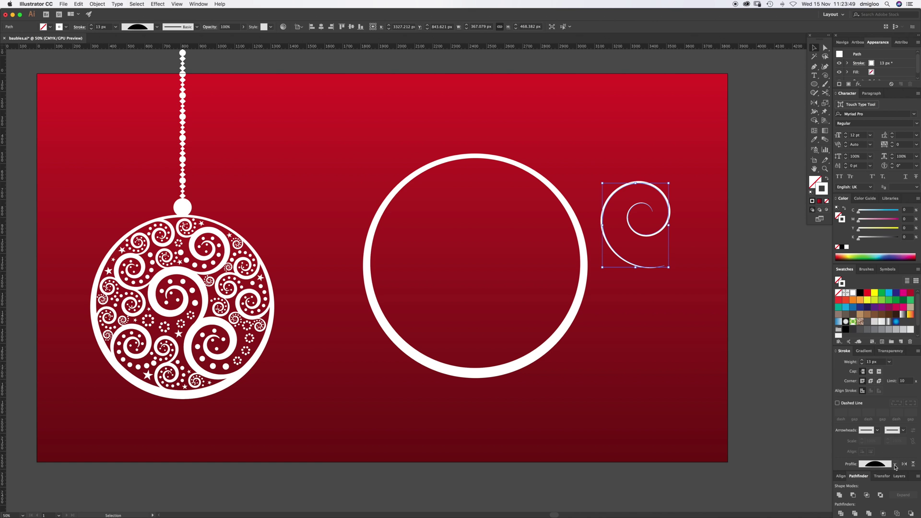
{"action": "left_click", "coordinate": [894, 465]}
{"action": "left_click", "coordinate": [883, 440]}
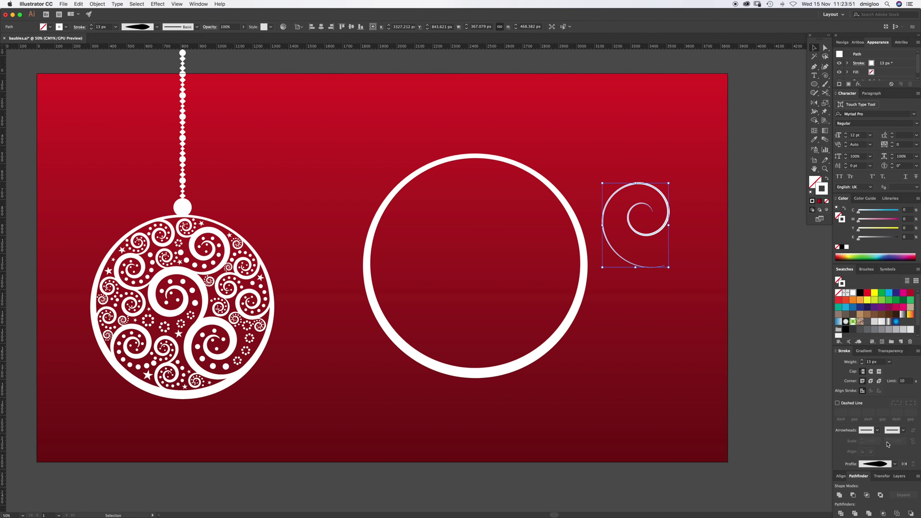
{"action": "left_click", "coordinate": [894, 465]}
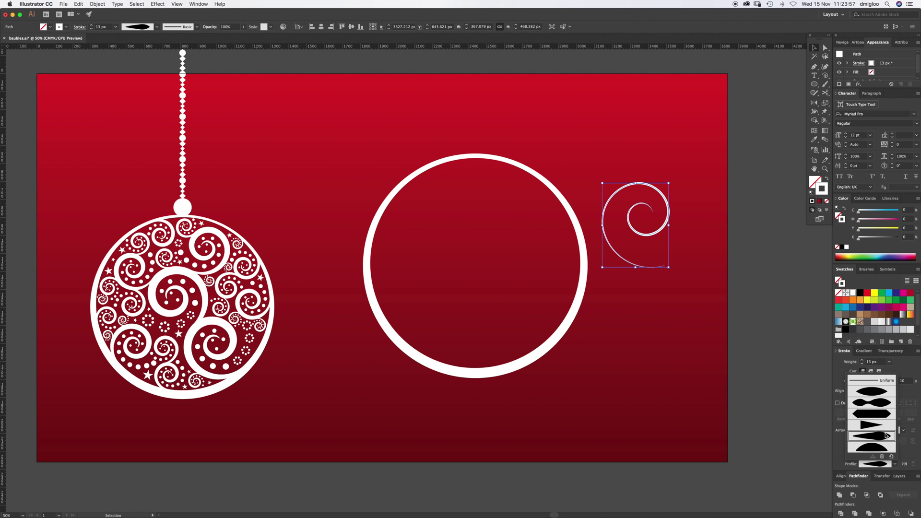
{"action": "left_click", "coordinate": [814, 114]}
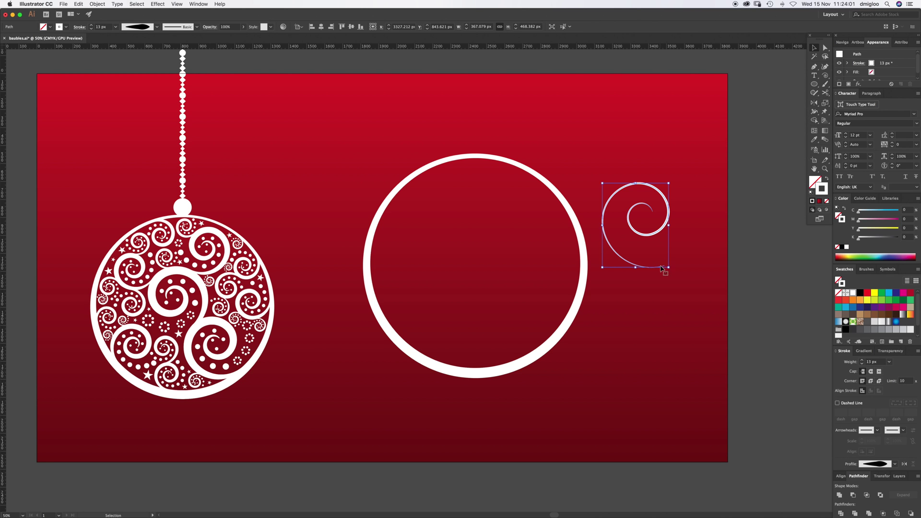
Widen the stroke at the spiral's inner and outer ends with the Width tool, the outer end to about 58 px.
{"action": "left_click_drag", "start_coordinate": [652, 213], "coordinate": [786, 147]}
{"action": "key", "text": "z"}
{"action": "left_click", "coordinate": [813, 111]}
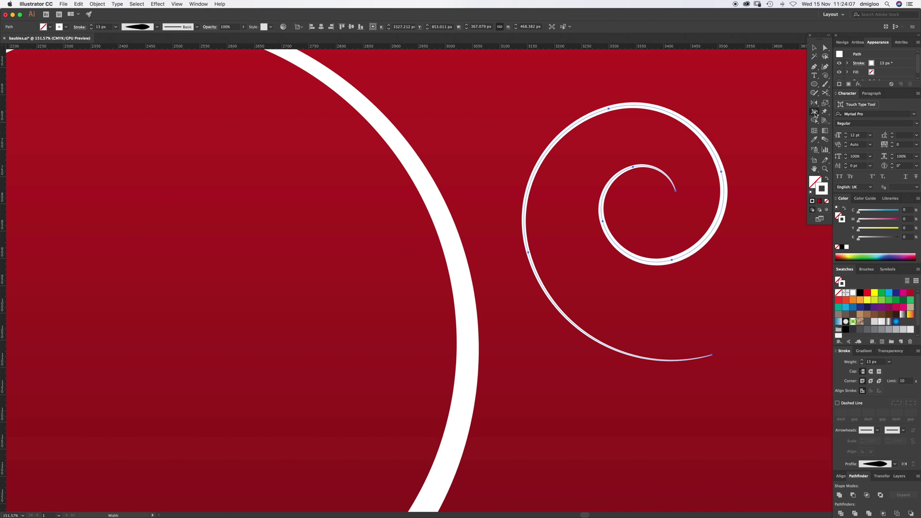
{"action": "left_click_drag", "start_coordinate": [675, 191], "coordinate": [667, 199]}
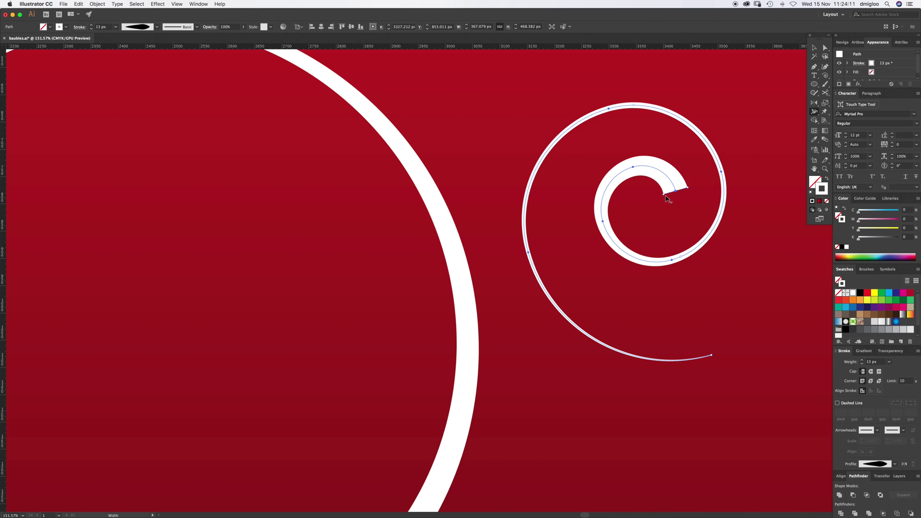
{"action": "left_click_drag", "start_coordinate": [712, 356], "coordinate": [721, 373]}
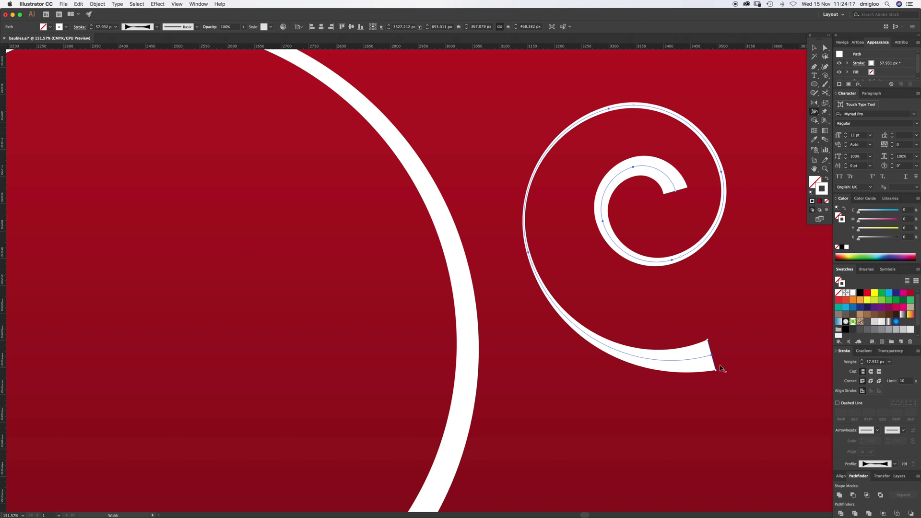
Give the spiral's stroke round caps, reapply Width Profile 5, and deselect the spiral.
{"action": "left_click", "coordinate": [871, 372]}
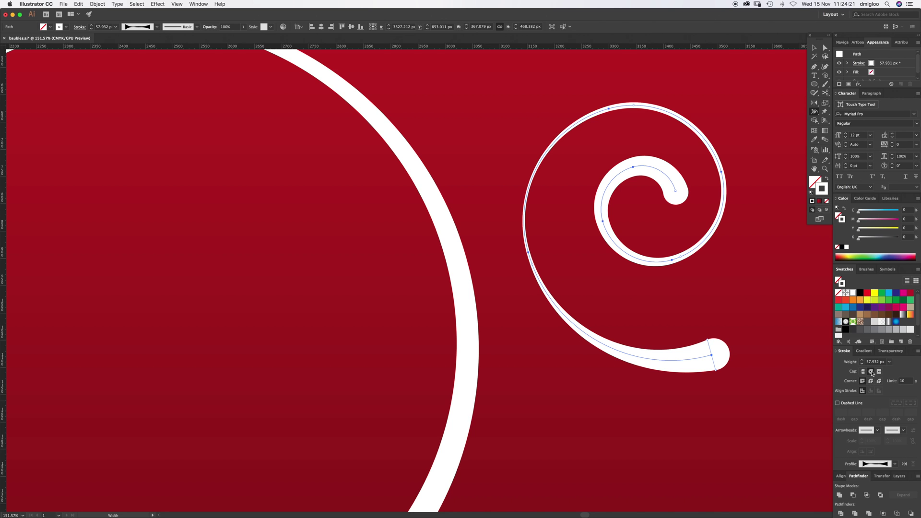
{"action": "left_click", "coordinate": [894, 463]}
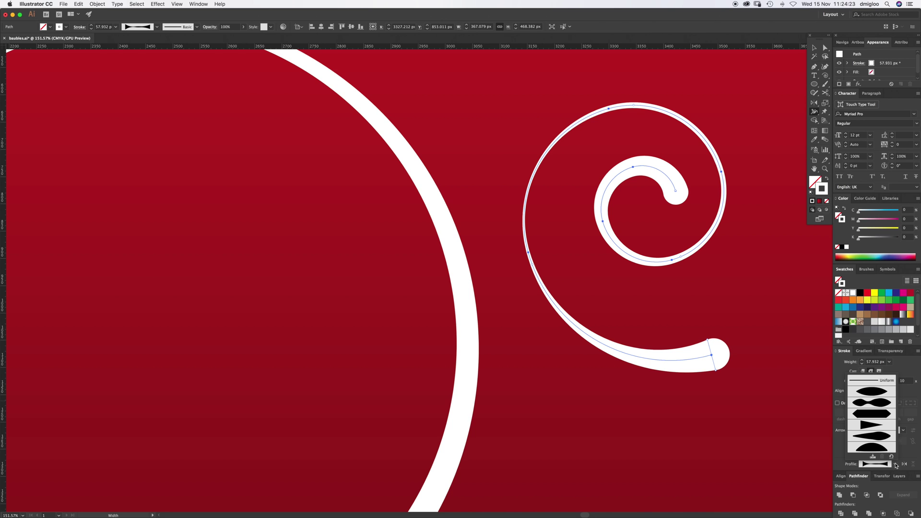
{"action": "left_click", "coordinate": [880, 439]}
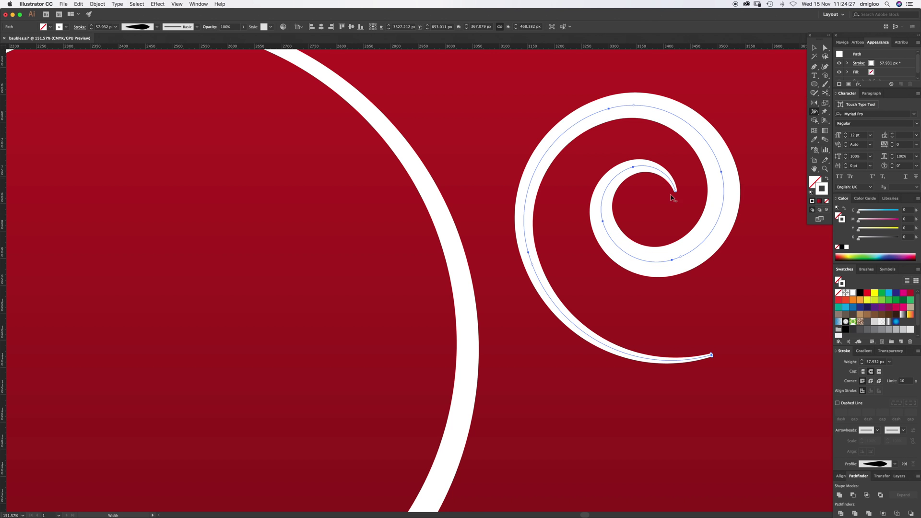
{"action": "key", "text": "super+shift+a"}
Expand the appearance of the white tapered spiral, move it slightly down, and deselect it.
{"action": "key", "text": "z"}
{"action": "left_click", "coordinate": [523, 305], "text": "alt"}
{"action": "left_click", "coordinate": [493, 335], "text": "alt"}
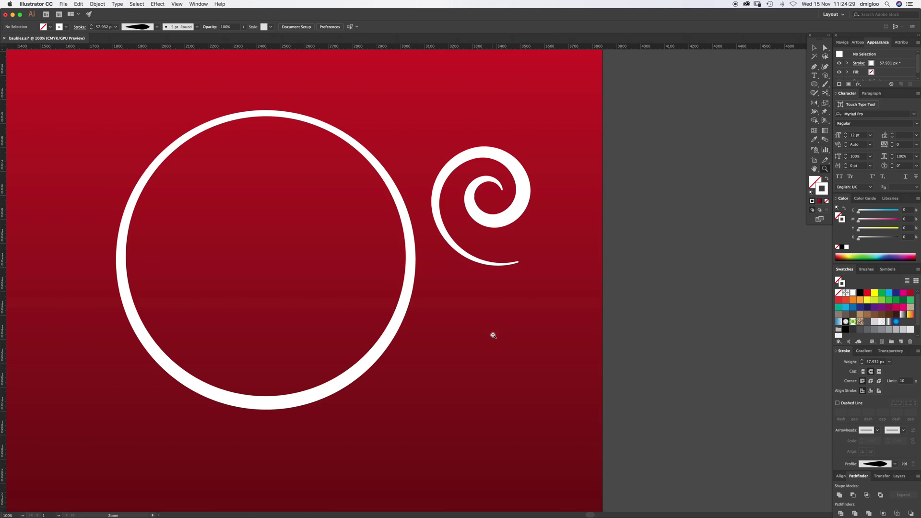
{"action": "left_click", "coordinate": [493, 336], "text": "alt"}
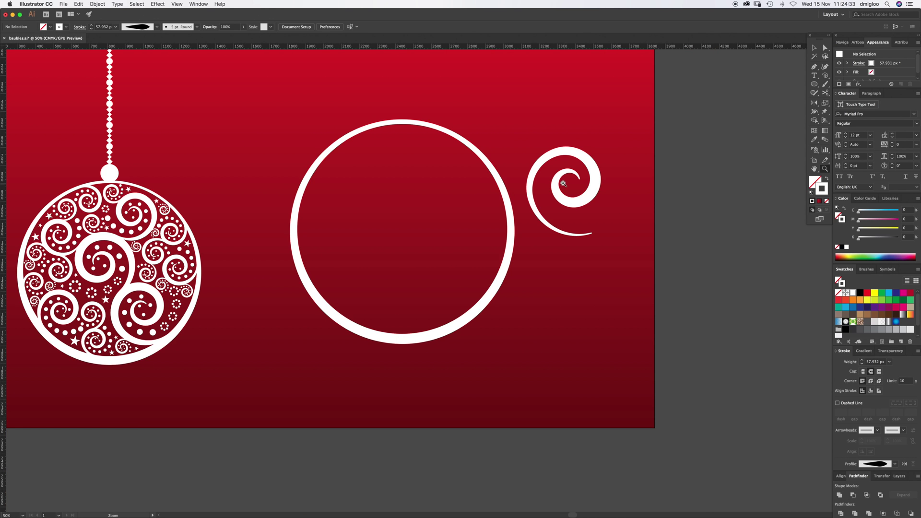
{"action": "key", "text": "v"}
{"action": "left_click", "coordinate": [586, 204]}
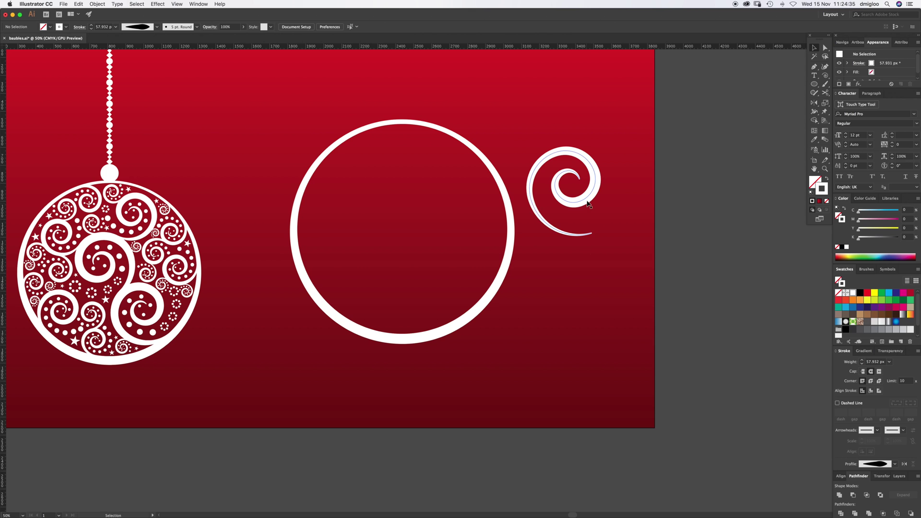
{"action": "left_click", "coordinate": [97, 4]}
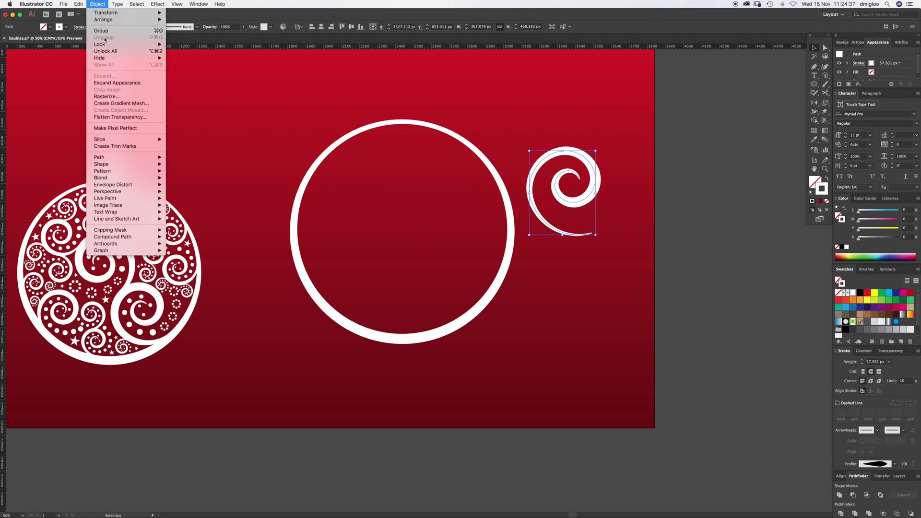
{"action": "left_click", "coordinate": [115, 83]}
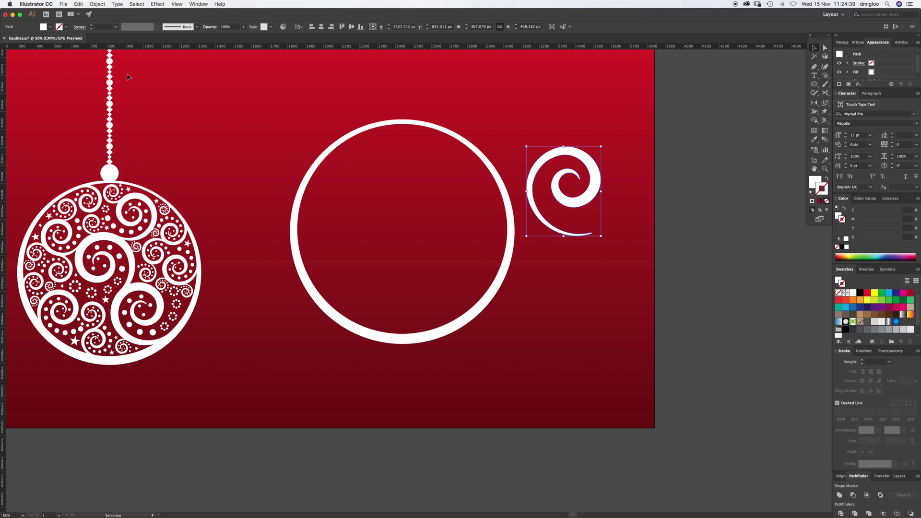
{"action": "left_click_drag", "start_coordinate": [579, 200], "coordinate": [580, 221]}
{"action": "left_click", "coordinate": [608, 238]}
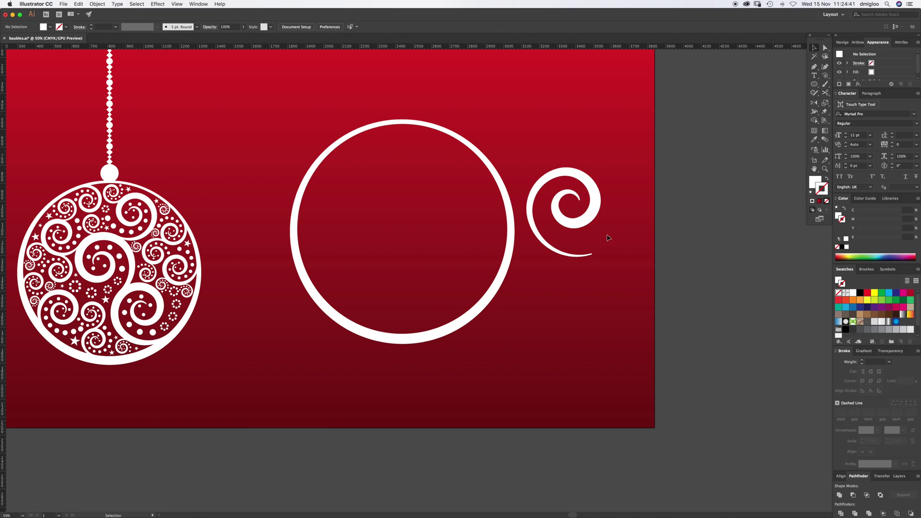
Move the expanded spiral slightly up and to the right, and deselect it.
{"action": "key", "text": "z"}
{"action": "left_click", "coordinate": [561, 235]}
{"action": "left_click", "coordinate": [471, 269]}
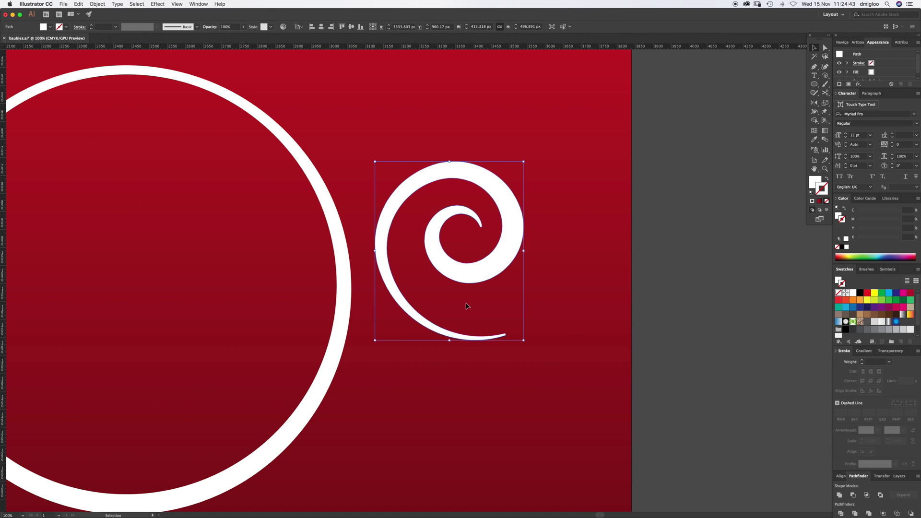
{"action": "left_click_drag", "start_coordinate": [484, 270], "coordinate": [495, 259]}
{"action": "left_click", "coordinate": [604, 230]}
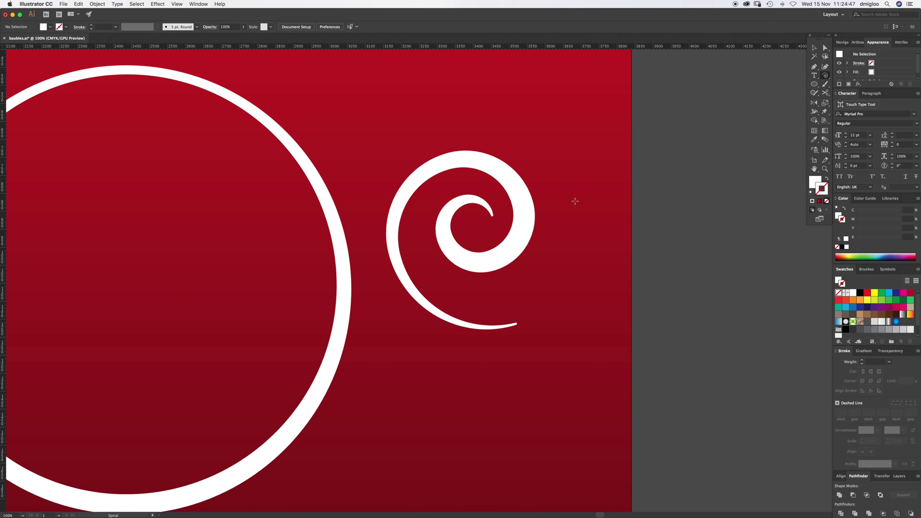
Draw a second spiral about 676 px wide and 770 px high around the white one, with a 1 px white stroke and no fill.
{"action": "left_click_drag", "start_coordinate": [489, 220], "coordinate": [453, 113]}
{"action": "left_click_drag", "start_coordinate": [453, 113], "coordinate": [426, 100]}
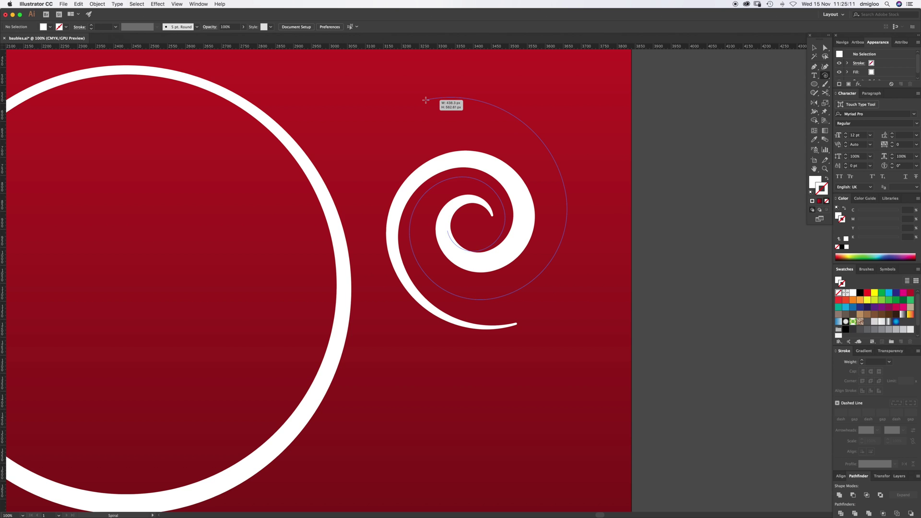
{"action": "left_click_drag", "start_coordinate": [425, 100], "coordinate": [413, 101]}
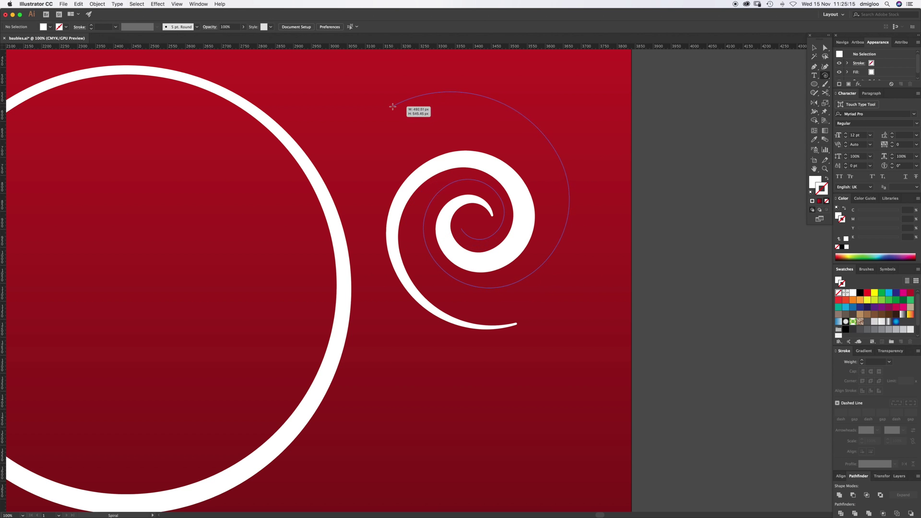
{"action": "left_click_drag", "start_coordinate": [403, 115], "coordinate": [377, 102]}
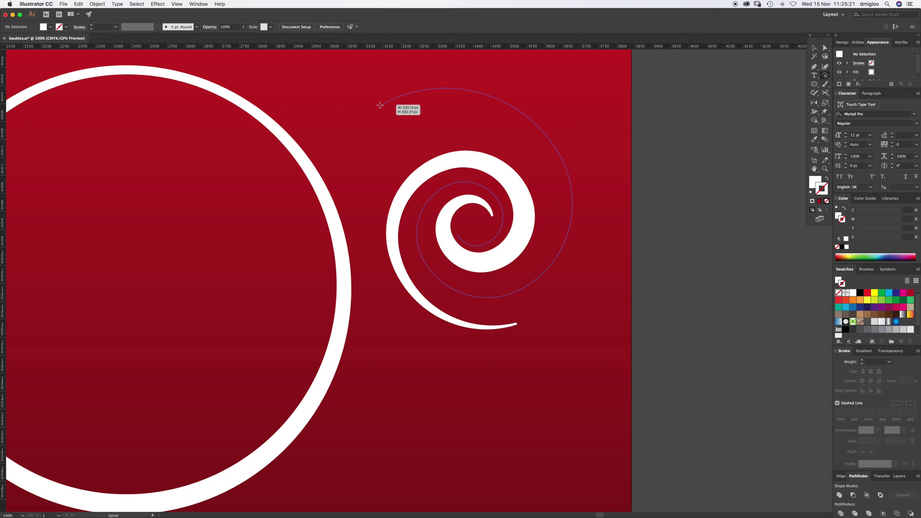
{"action": "left_click_drag", "start_coordinate": [361, 113], "coordinate": [456, 85]}
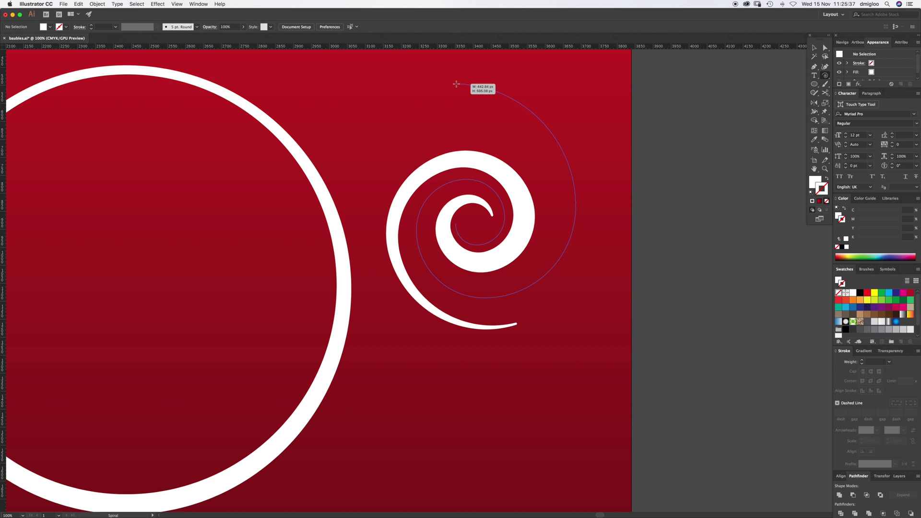
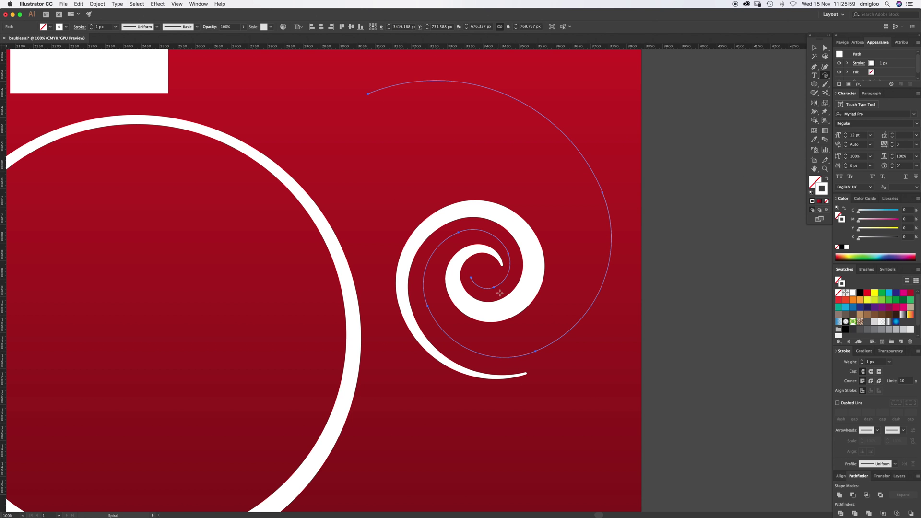
Scale the thin spiral to about 603 × 686 px and reposition it so its inner turn sits inside the white spiral's gap.
{"action": "left_click_drag", "start_coordinate": [490, 80], "coordinate": [490, 110]}
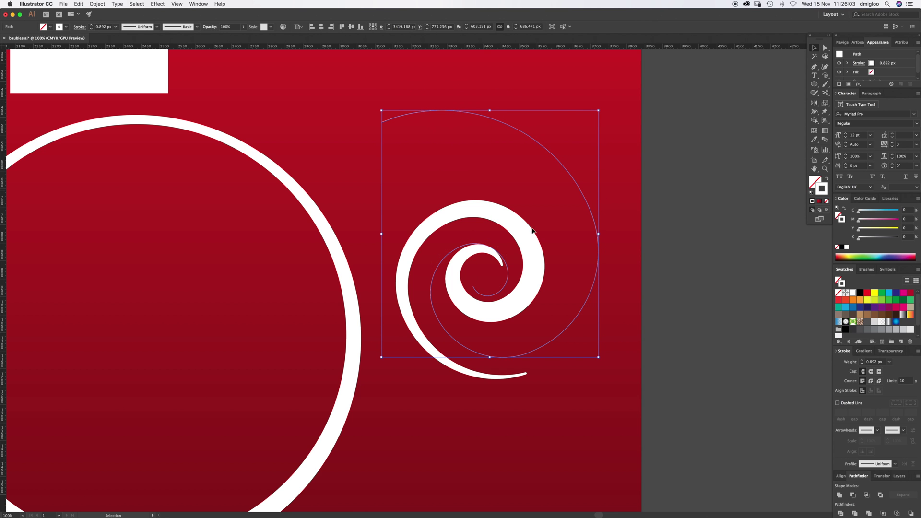
{"action": "left_click_drag", "start_coordinate": [583, 320], "coordinate": [583, 303]}
{"action": "left_click", "coordinate": [634, 303]}
{"action": "left_click", "coordinate": [375, 386], "text": "alt+super"}
{"action": "left_click_drag", "start_coordinate": [253, 316], "coordinate": [416, 330]}
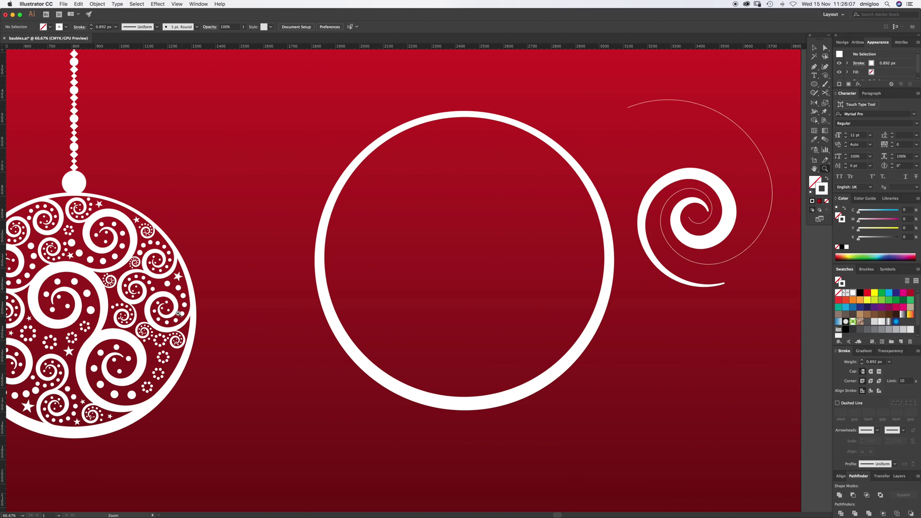
{"action": "left_click_drag", "start_coordinate": [667, 262], "coordinate": [515, 290]}
{"action": "left_click", "coordinate": [548, 263], "text": "super"}
{"action": "left_click", "coordinate": [483, 249]}
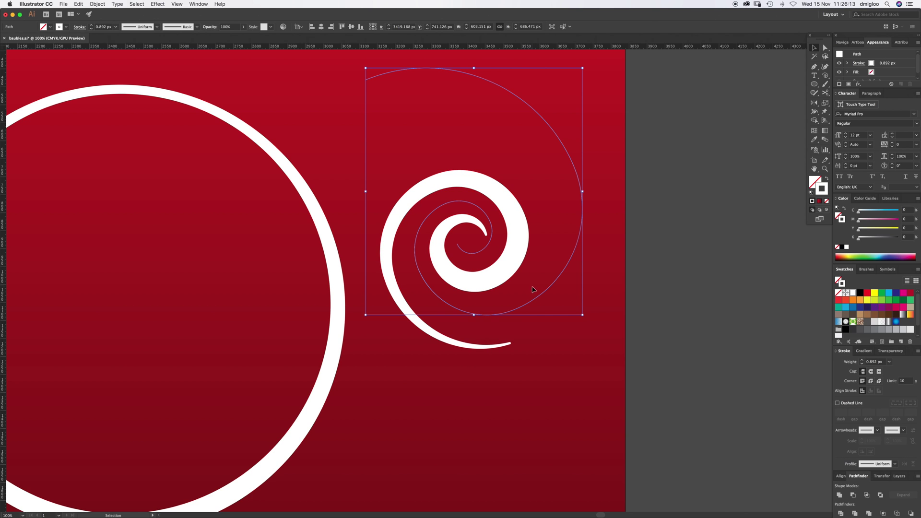
{"action": "left_click_drag", "start_coordinate": [549, 284], "coordinate": [551, 286]}
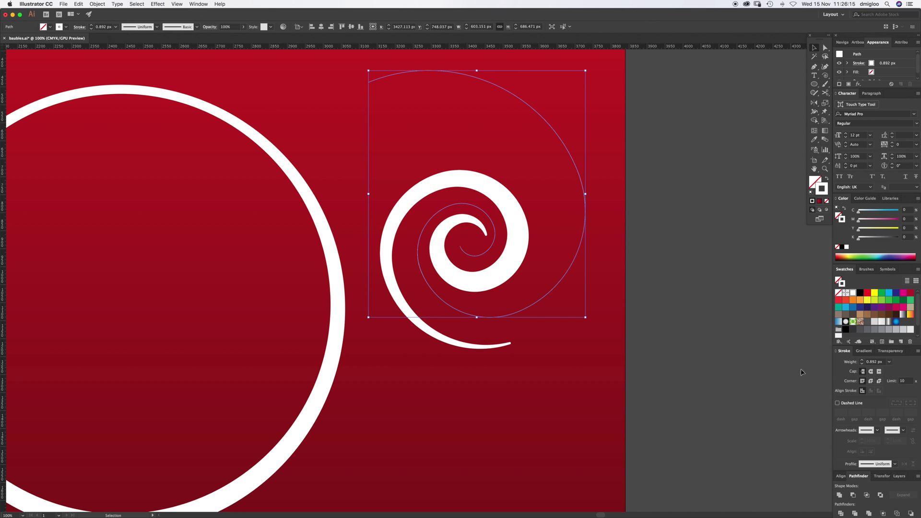
Make the thin spiral a dashed line with 0 px dashes, a 17 px stroke weight and round caps.
{"action": "left_click", "coordinate": [837, 403]}
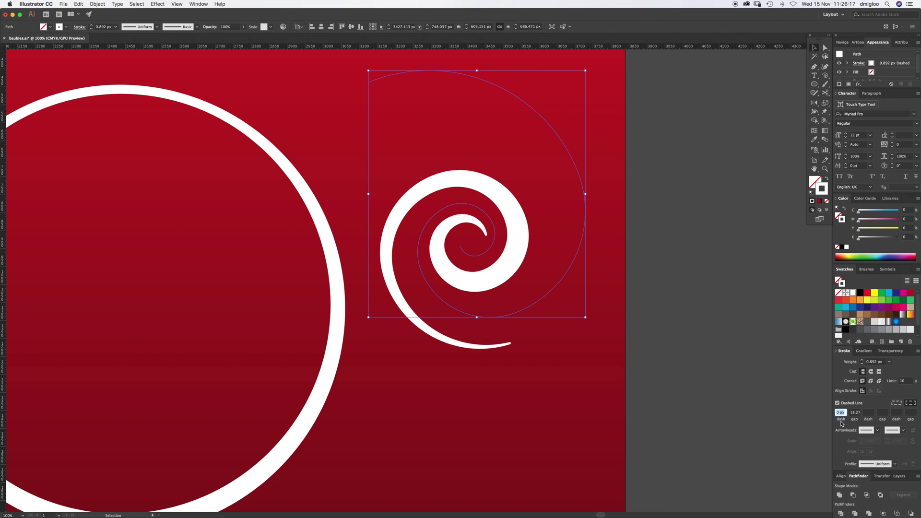
{"action": "left_click", "coordinate": [877, 364]}
{"action": "type", "text": "1"}
{"action": "key", "text": "Return"}
{"action": "type", "text": "15"}
{"action": "key", "text": "Return"}
{"action": "left_click", "coordinate": [871, 372]}
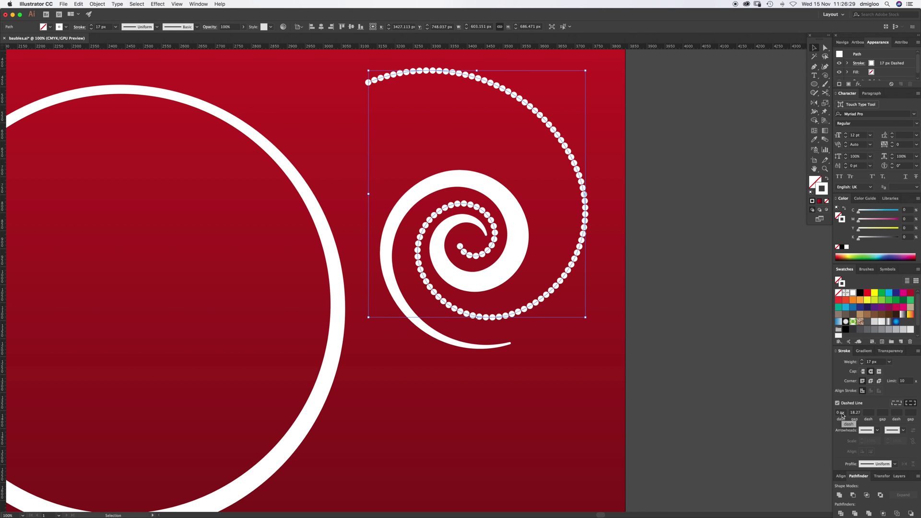
Set the dotted spiral's dash gap to 51 px.
{"action": "left_click", "coordinate": [855, 413]}
{"action": "type", "text": "19"}
{"action": "key", "text": "Return"}
{"action": "key", "text": "Up"}
{"action": "key", "text": "Up"}
{"action": "key", "text": "Up"}
{"action": "key", "text": "Up"}
{"action": "key", "text": "Up"}
{"action": "key", "text": "Up"}
{"action": "key", "text": "Up"}
{"action": "key", "text": "Up"}
{"action": "key", "text": "Up"}
{"action": "key", "text": "Up"}
{"action": "key", "text": "Up"}
{"action": "key", "text": "Up"}
{"action": "key", "text": "Up"}
{"action": "key", "text": "Up"}
{"action": "key", "text": "Up"}
{"action": "key", "text": "Up"}
{"action": "key", "text": "Up"}
{"action": "key", "text": "Up"}
{"action": "key", "text": "Up"}
{"action": "key", "text": "Up"}
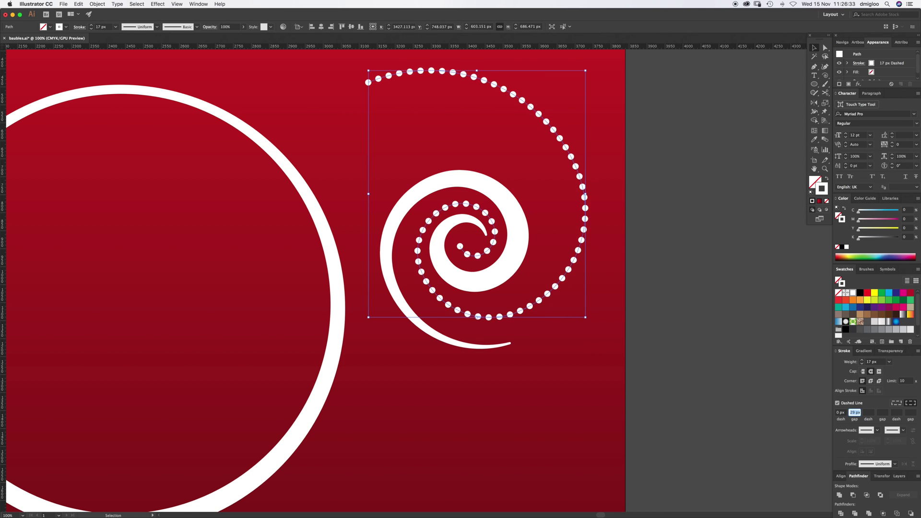
{"action": "key", "text": "Up"}
{"action": "key", "text": "Up"}
{"action": "key", "text": "Up"}
{"action": "key", "text": "Up"}
{"action": "key", "text": "Up"}
{"action": "key", "text": "Up"}
{"action": "key", "text": "Up"}
{"action": "key", "text": "Up"}
{"action": "key", "text": "Up"}
{"action": "key", "text": "Up"}
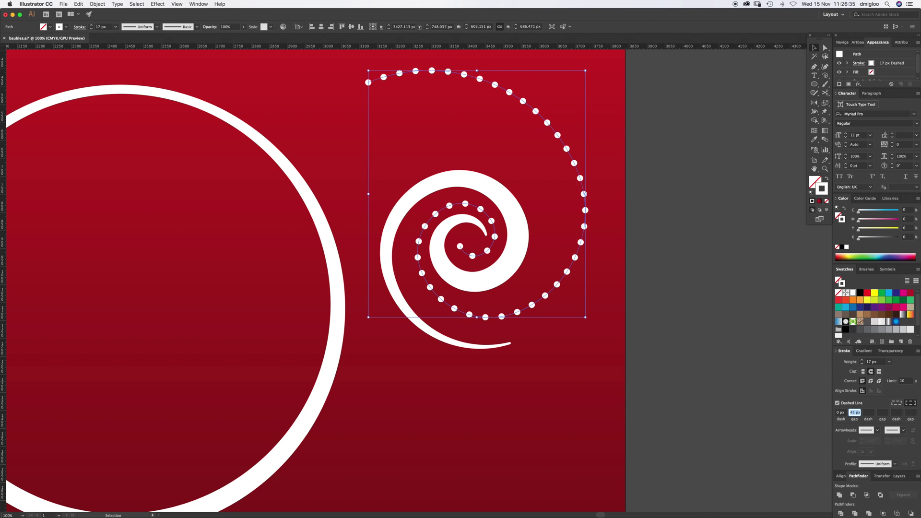
{"action": "key", "text": "Up"}
{"action": "key", "text": "Up"}
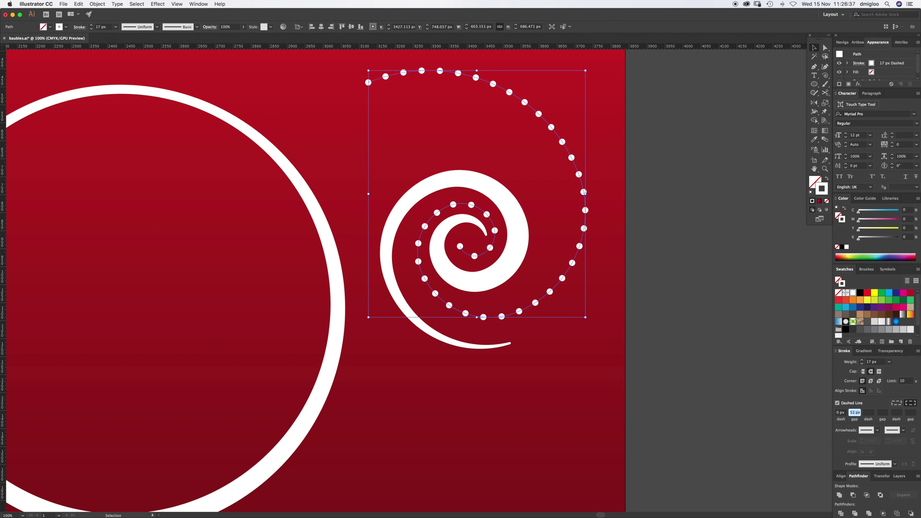
Stretch the dotted spiral horizontally to 644 px wide and shift it slightly to the right.
{"action": "left_click_drag", "start_coordinate": [370, 194], "coordinate": [361, 192]}
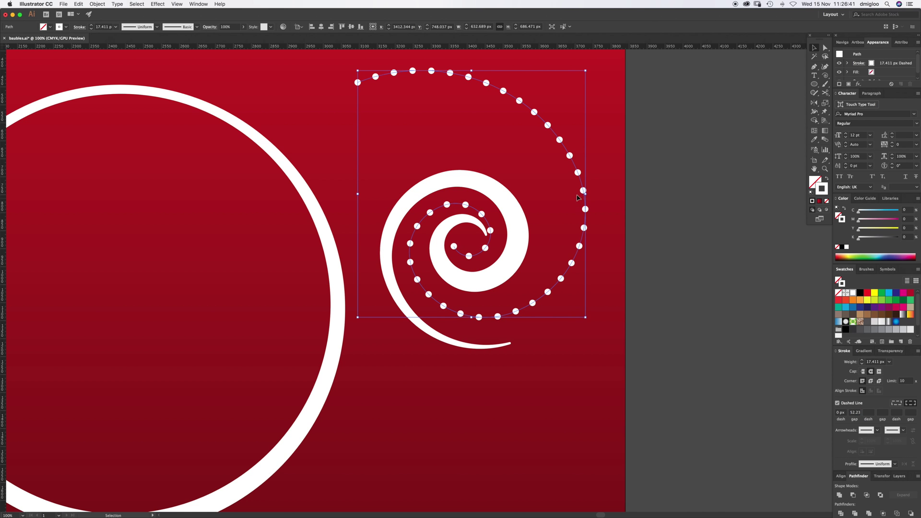
{"action": "left_click_drag", "start_coordinate": [585, 193], "coordinate": [590, 194]}
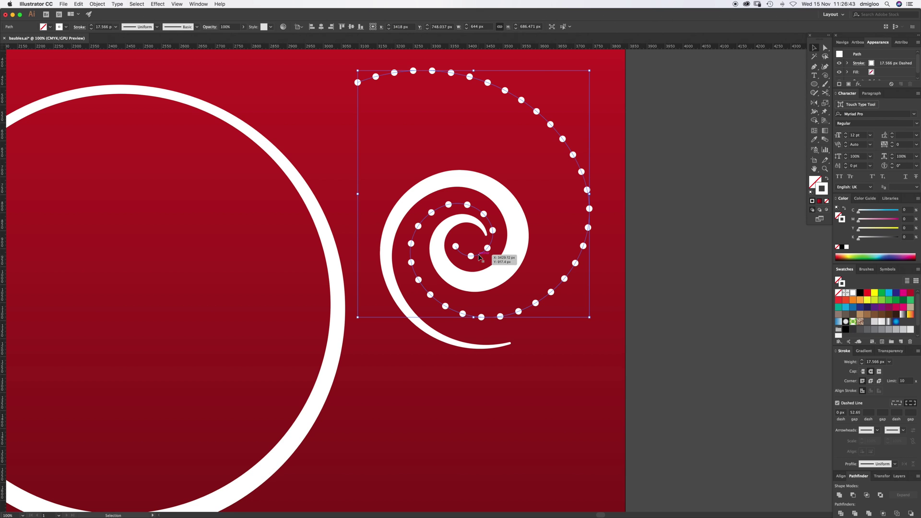
{"action": "left_click_drag", "start_coordinate": [476, 254], "coordinate": [478, 254]}
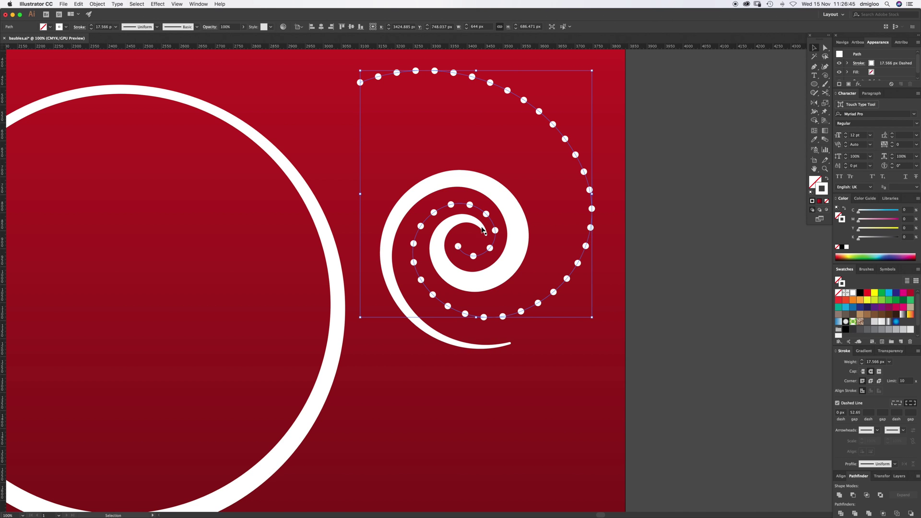
Widen the dotted spiral's outer end to about 186 px with the Width tool, and set the dash gap to 125 px.
{"action": "left_click", "coordinate": [814, 112]}
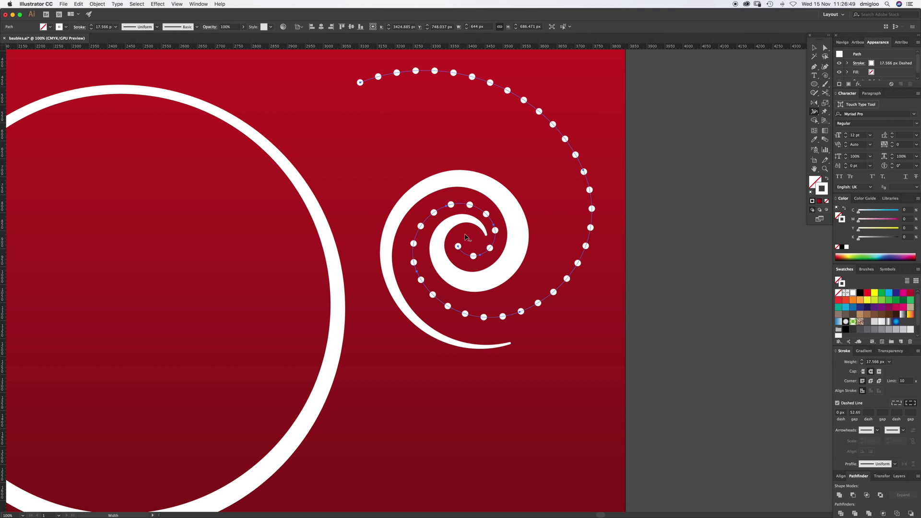
{"action": "left_click_drag", "start_coordinate": [360, 84], "coordinate": [377, 118]}
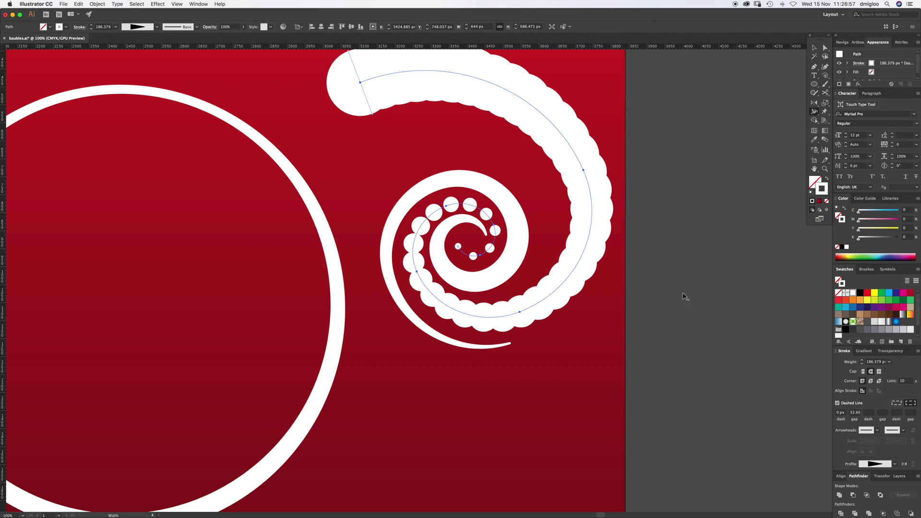
{"action": "left_click", "coordinate": [855, 413]}
{"action": "type", "text": "70"}
{"action": "key", "text": "Return"}
{"action": "key", "text": "Up"}
{"action": "key", "text": "Up"}
{"action": "key", "text": "Up"}
{"action": "key", "text": "Up"}
{"action": "key", "text": "Up"}
{"action": "key", "text": "Up"}
{"action": "key", "text": "Up"}
{"action": "key", "text": "Up"}
{"action": "key", "text": "Up"}
{"action": "key", "text": "Up"}
{"action": "key", "text": "Up"}
{"action": "key", "text": "Up"}
{"action": "key", "text": "Up"}
{"action": "key", "text": "Up"}
{"action": "key", "text": "Up"}
{"action": "key", "text": "Up"}
{"action": "key", "text": "Up"}
{"action": "key", "text": "Up"}
{"action": "key", "text": "Up"}
{"action": "key", "text": "Up"}
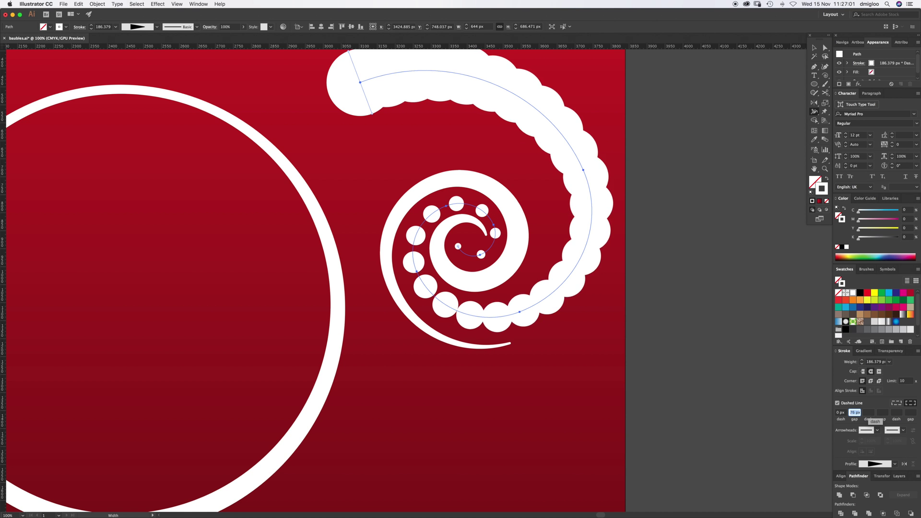
{"action": "key", "text": "Up"}
{"action": "key", "text": "Up"}
{"action": "key", "text": "Up"}
{"action": "key", "text": "Up"}
{"action": "key", "text": "Up"}
{"action": "key", "text": "Up"}
{"action": "key", "text": "Up"}
{"action": "key", "text": "Up"}
{"action": "key", "text": "Up"}
{"action": "key", "text": "Up"}
{"action": "key", "text": "Up"}
{"action": "key", "text": "Up"}
{"action": "key", "text": "Up"}
{"action": "key", "text": "Up"}
{"action": "key", "text": "Up"}
{"action": "key", "text": "Up"}
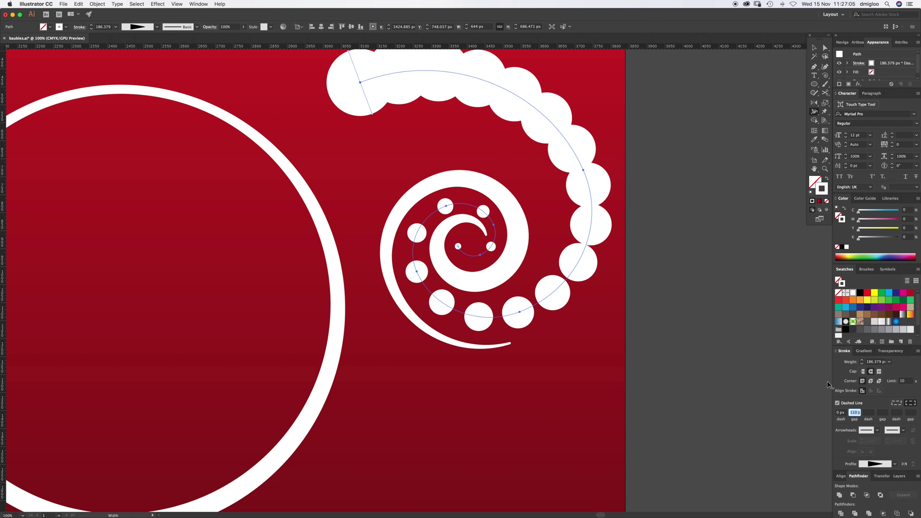
{"action": "key", "text": "Up"}
{"action": "key", "text": "Up"}
{"action": "key", "text": "Up"}
{"action": "key", "text": "Up"}
{"action": "key", "text": "Up"}
{"action": "key", "text": "Up"}
{"action": "key", "text": "Up"}
{"action": "key", "text": "Up"}
{"action": "key", "text": "Up"}
{"action": "key", "text": "Up"}
{"action": "key", "text": "Up"}
{"action": "key", "text": "Up"}
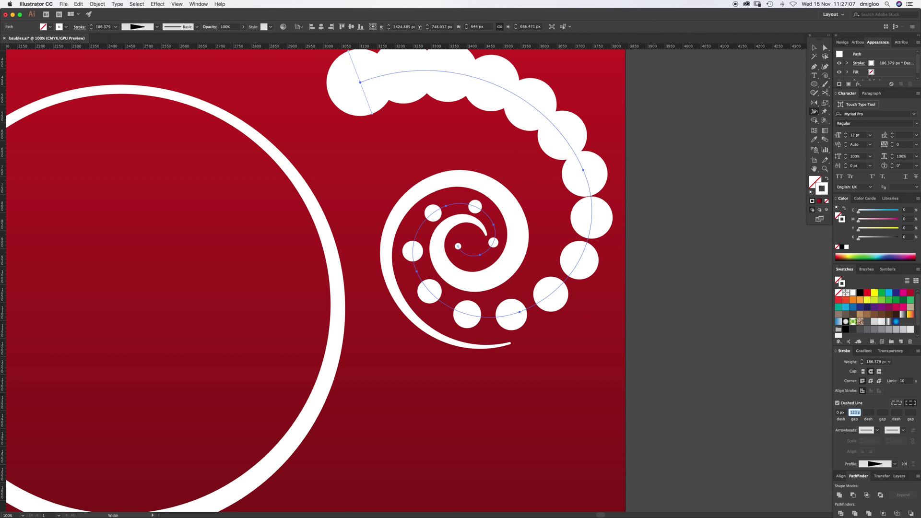
Set the dotted spiral's stroke weight to 181 px, and narrow its outer end to about 108 px with the Width tool.
{"action": "left_click", "coordinate": [874, 363]}
{"action": "type", "text": "181"}
{"action": "key", "text": "Return"}
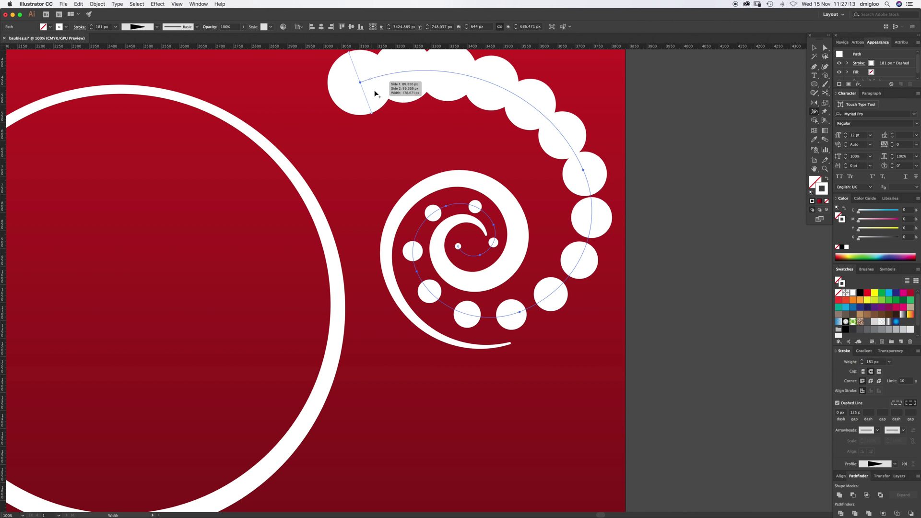
{"action": "left_click_drag", "start_coordinate": [369, 107], "coordinate": [366, 100]}
Reduce the dotted spiral's dash gap to below 100 px so the outer dots sit close together.
{"action": "left_click", "coordinate": [855, 414]}
{"action": "key", "text": "Down"}
{"action": "key", "text": "Down"}
{"action": "key", "text": "Down"}
{"action": "key", "text": "Down"}
{"action": "key", "text": "Down"}
{"action": "key", "text": "Down"}
{"action": "key", "text": "Down"}
{"action": "key", "text": "Down"}
{"action": "key", "text": "Down"}
{"action": "key", "text": "Down"}
{"action": "key", "text": "Down"}
{"action": "key", "text": "Down"}
{"action": "key", "text": "Down"}
{"action": "key", "text": "Down"}
{"action": "key", "text": "Down"}
{"action": "key", "text": "Down"}
{"action": "key", "text": "Down"}
{"action": "key", "text": "Down"}
{"action": "key", "text": "Down"}
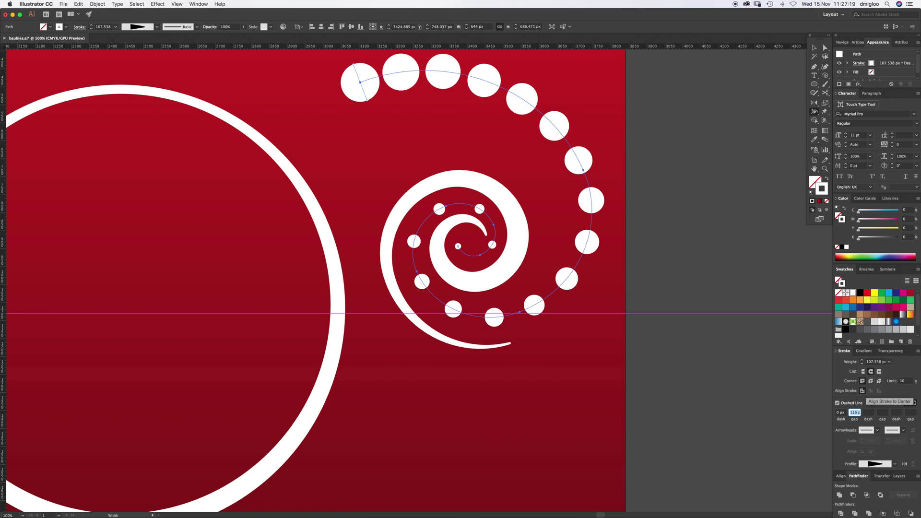
{"action": "key", "text": "Down"}
{"action": "key", "text": "Down"}
{"action": "key", "text": "Down"}
{"action": "key", "text": "Down"}
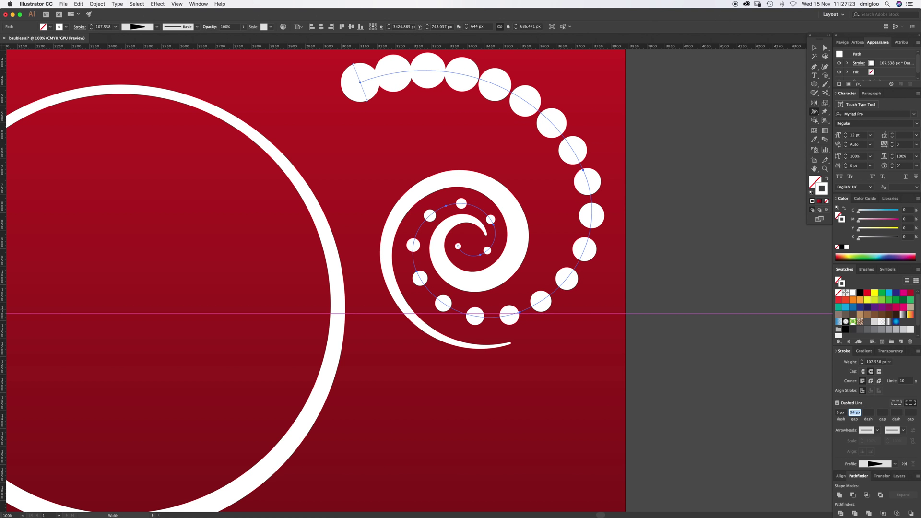
Set the dotted spiral's dash gap to 82 px and narrow its outer end to about 88 px with the Width tool.
{"action": "key", "text": "Down"}
{"action": "key", "text": "Down"}
{"action": "key", "text": "Down"}
{"action": "key", "text": "Down"}
{"action": "key", "text": "Down"}
{"action": "key", "text": "Down"}
{"action": "key", "text": "Down"}
{"action": "key", "text": "Down"}
{"action": "key", "text": "Down"}
{"action": "key", "text": "Down"}
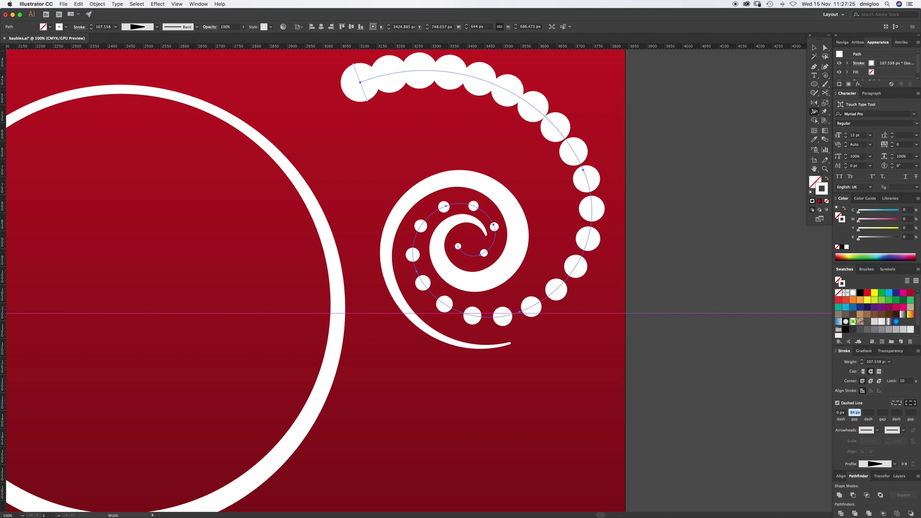
{"action": "key", "text": "Down"}
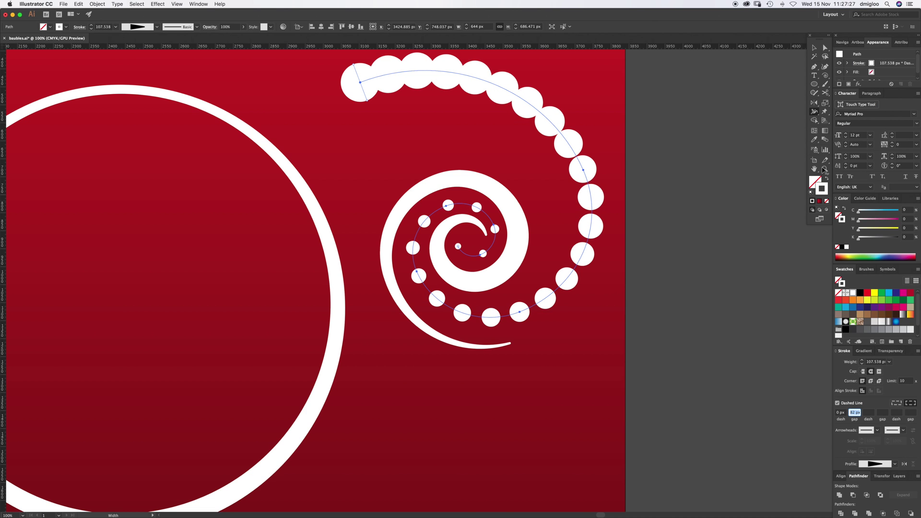
{"action": "left_click", "coordinate": [815, 111]}
{"action": "left_click_drag", "start_coordinate": [368, 94], "coordinate": [366, 99]}
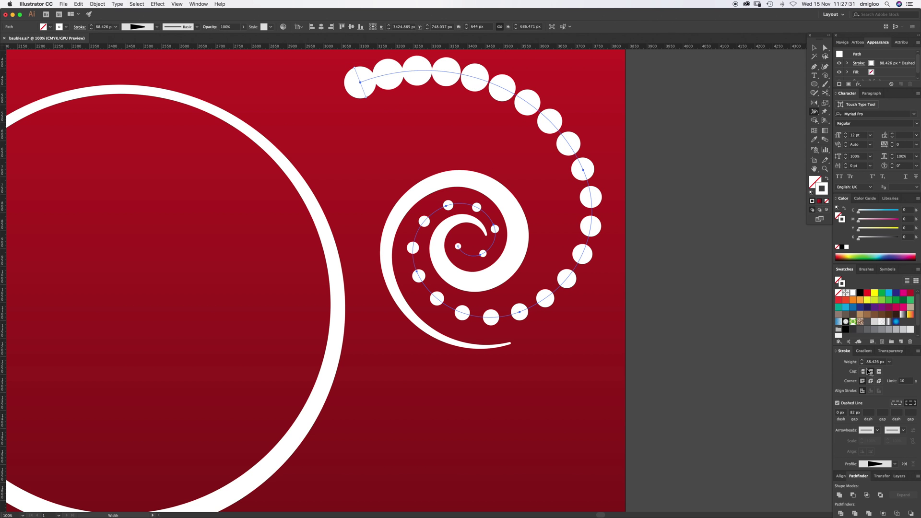
Set the dotted spiral's stroke weight to 109 px and deselect it.
{"action": "left_click", "coordinate": [851, 362]}
{"action": "key", "text": "Up"}
{"action": "key", "text": "Up"}
{"action": "key", "text": "Up"}
{"action": "key", "text": "Up"}
{"action": "key", "text": "Up"}
{"action": "key", "text": "Up"}
{"action": "key", "text": "Up"}
{"action": "key", "text": "Up"}
{"action": "key", "text": "Up"}
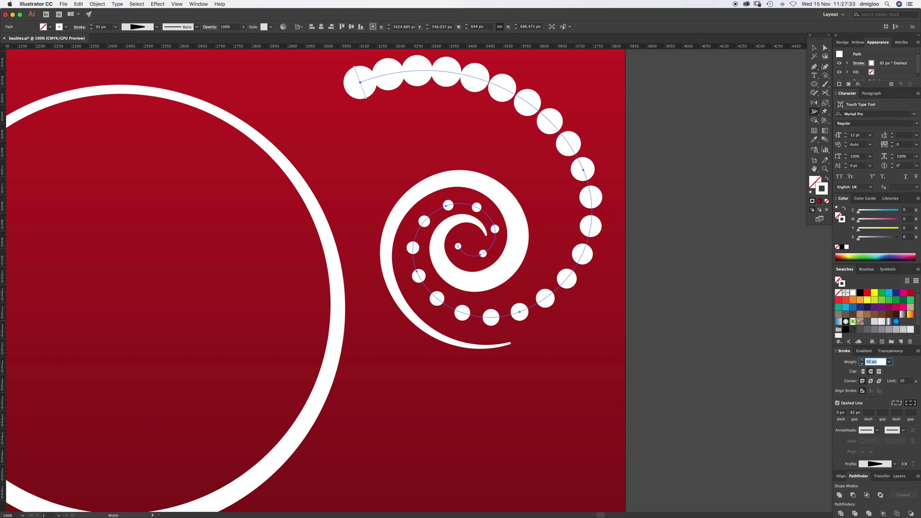
{"action": "key", "text": "Up"}
{"action": "key", "text": "Up"}
{"action": "key", "text": "Up"}
{"action": "key", "text": "Up"}
{"action": "key", "text": "Up"}
{"action": "key", "text": "Up"}
{"action": "key", "text": "Up"}
{"action": "key", "text": "Up"}
{"action": "key", "text": "Up"}
{"action": "key", "text": "Up"}
{"action": "key", "text": "Up"}
{"action": "key", "text": "Up"}
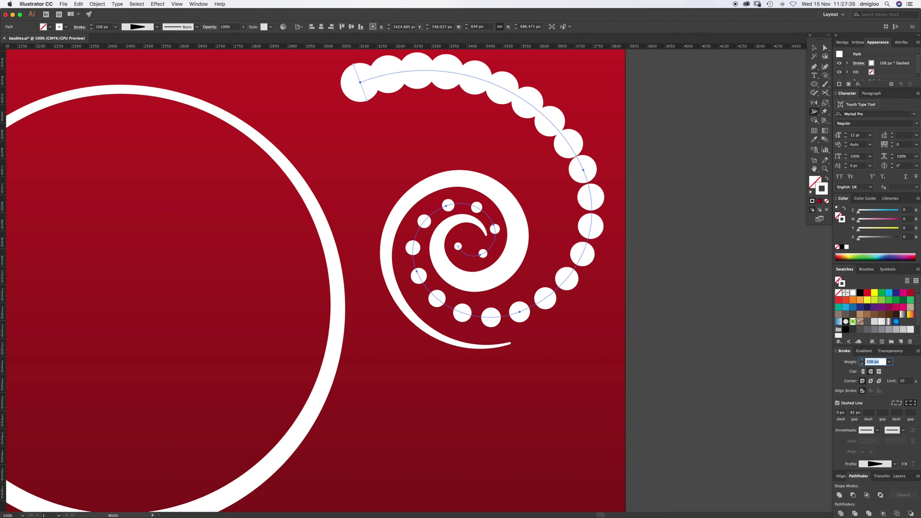
{"action": "left_click", "coordinate": [647, 200]}
Expand the dotted spiral's appearance so its dots become separate filled circles.
{"action": "key", "text": "v"}
{"action": "left_click", "coordinate": [604, 221]}
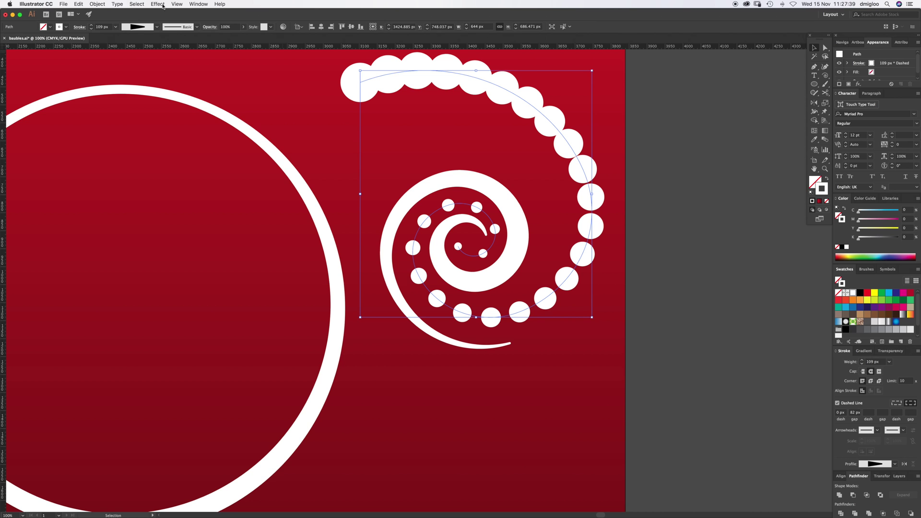
{"action": "left_click", "coordinate": [97, 5]}
{"action": "left_click", "coordinate": [120, 81]}
Delete the thirteen largest dots from the dotted spiral's outer end.
{"action": "key", "text": "a"}
{"action": "left_click", "coordinate": [322, 93]}
{"action": "left_click_drag", "start_coordinate": [334, 66], "coordinate": [680, 158]}
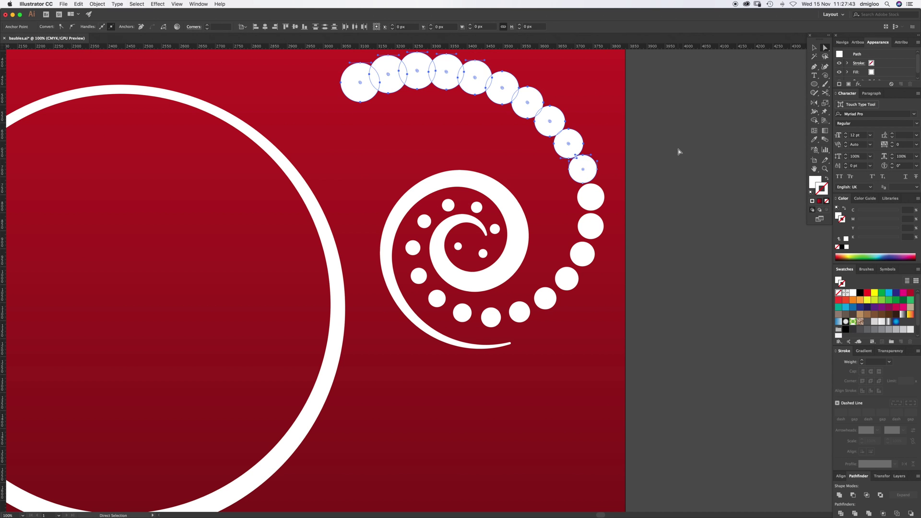
{"action": "key", "text": "Delete"}
{"action": "left_click_drag", "start_coordinate": [619, 260], "coordinate": [618, 252]}
{"action": "key", "text": "Delete"}
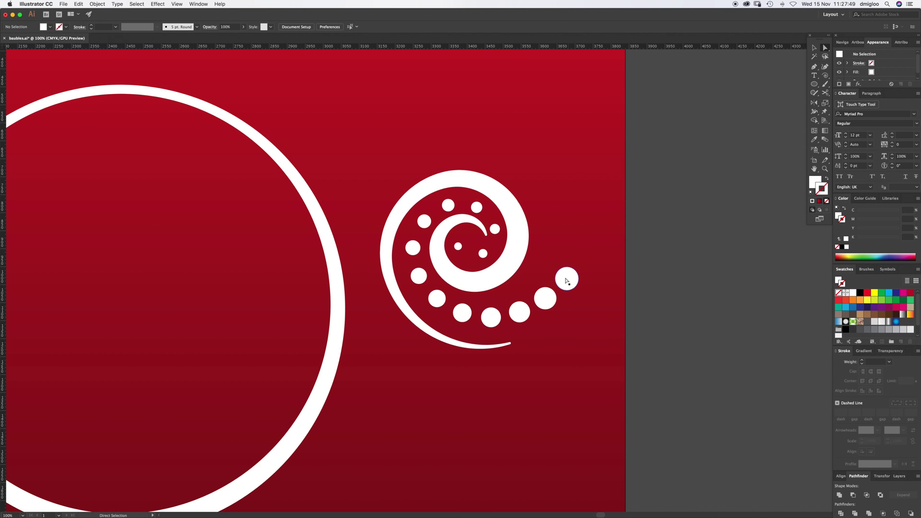
Move the outermost remaining dots individually closer to the solid spiral so they follow its curve with even spacing.
{"action": "left_click_drag", "start_coordinate": [572, 276], "coordinate": [567, 258]}
{"action": "left_click_drag", "start_coordinate": [549, 299], "coordinate": [544, 289]}
{"action": "left_click_drag", "start_coordinate": [563, 255], "coordinate": [560, 245]}
{"action": "left_click_drag", "start_coordinate": [546, 288], "coordinate": [549, 283]}
{"action": "left_click_drag", "start_coordinate": [528, 318], "coordinate": [495, 317]}
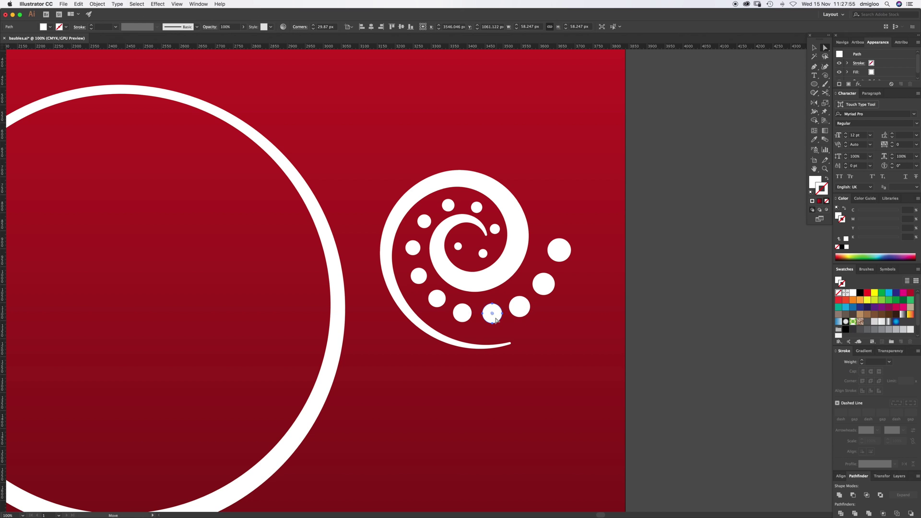
{"action": "left_click_drag", "start_coordinate": [548, 283], "coordinate": [555, 244]}
{"action": "left_click", "coordinate": [597, 245]}
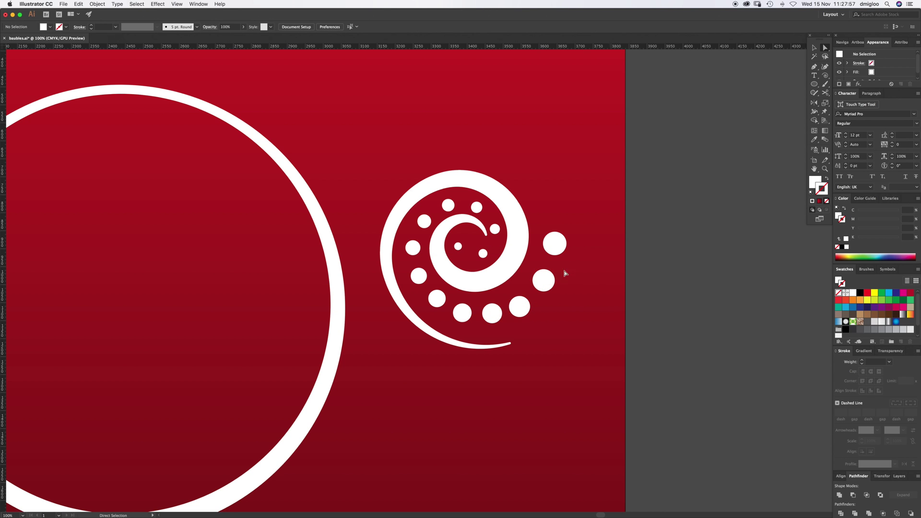
Reposition the smallest inner dots so they sit evenly around the solid spiral's inner curl.
{"action": "key", "text": "z"}
{"action": "left_click", "coordinate": [468, 255]}
{"action": "key", "text": "a"}
{"action": "left_click_drag", "start_coordinate": [441, 264], "coordinate": [479, 274]}
{"action": "left_click_drag", "start_coordinate": [499, 241], "coordinate": [502, 243]}
{"action": "left_click_drag", "start_coordinate": [479, 275], "coordinate": [455, 265]}
{"action": "left_click_drag", "start_coordinate": [503, 239], "coordinate": [503, 236]}
{"action": "left_click_drag", "start_coordinate": [454, 265], "coordinate": [455, 258]}
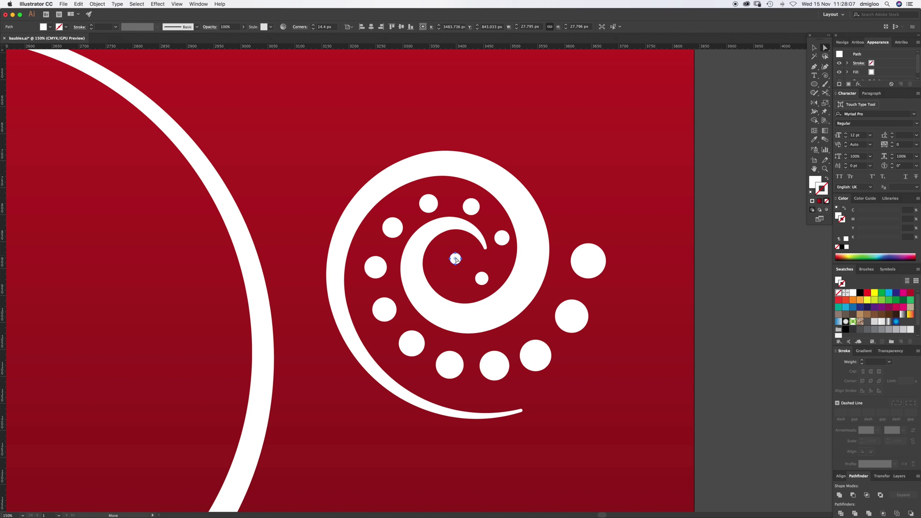
{"action": "left_click", "coordinate": [476, 269]}
Try placing an extra small dot at the solid spiral's inner tip, and delete it.
{"action": "key", "text": "z"}
{"action": "left_click", "coordinate": [483, 257]}
{"action": "left_click", "coordinate": [483, 257]}
{"action": "key", "text": "a"}
{"action": "left_click_drag", "start_coordinate": [477, 278], "coordinate": [441, 301]}
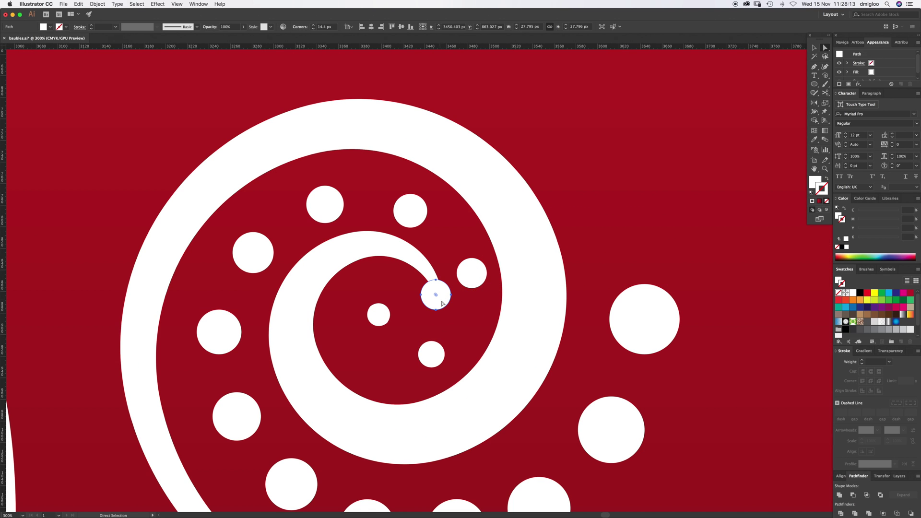
{"action": "left_click", "coordinate": [470, 269]}
{"action": "left_click", "coordinate": [438, 300]}
{"action": "key", "text": "Delete"}
Select the solid spiral together with all its dots and group them.
{"action": "key", "text": "z"}
{"action": "left_click", "coordinate": [468, 310], "text": "alt"}
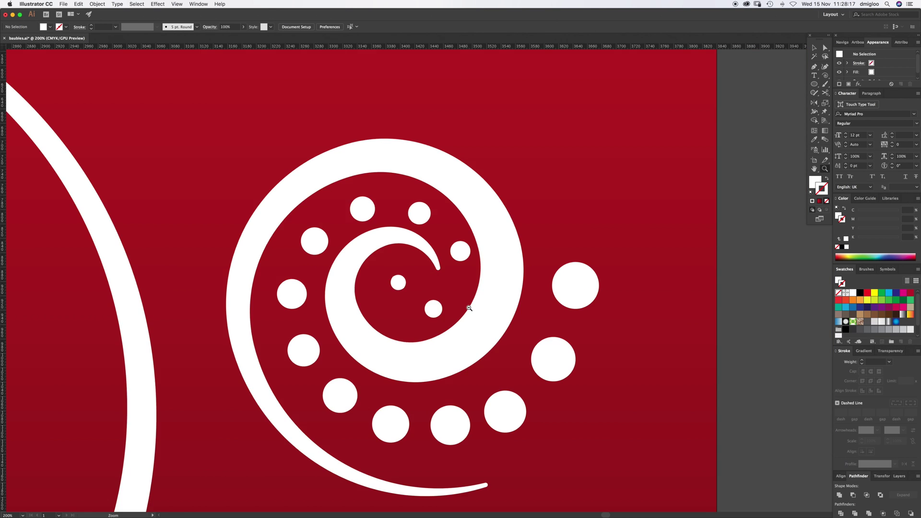
{"action": "left_click", "coordinate": [468, 310], "text": "alt"}
{"action": "left_click", "coordinate": [468, 306], "text": "alt"}
{"action": "left_click", "coordinate": [466, 303], "text": "alt"}
{"action": "key", "text": "v"}
{"action": "left_click_drag", "start_coordinate": [378, 304], "coordinate": [469, 302]}
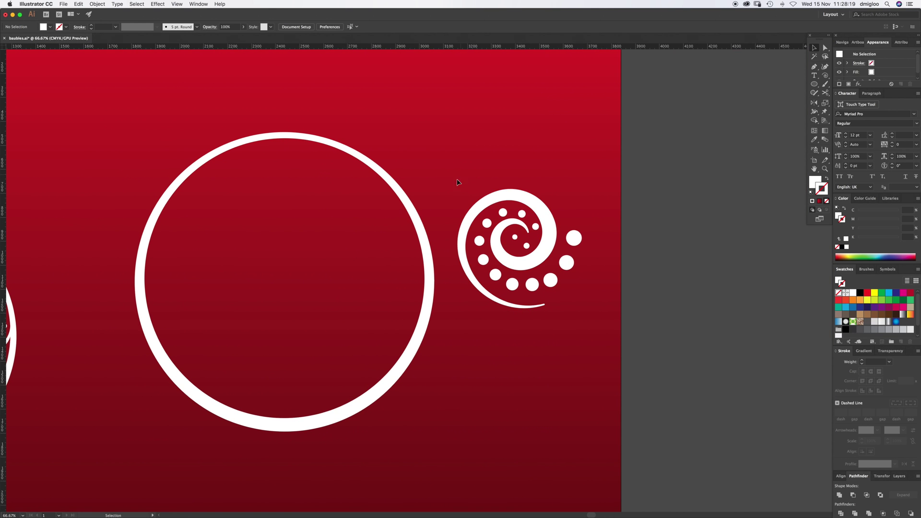
{"action": "left_click_drag", "start_coordinate": [576, 305], "coordinate": [608, 314]}
{"action": "key", "text": "super+g"}
Move the spiral group inside the large circle so its thin tail merges with the circle's lower edge.
{"action": "key", "text": "super+1"}
{"action": "left_click_drag", "start_coordinate": [702, 208], "coordinate": [385, 323]}
{"action": "key", "text": "super+equal"}
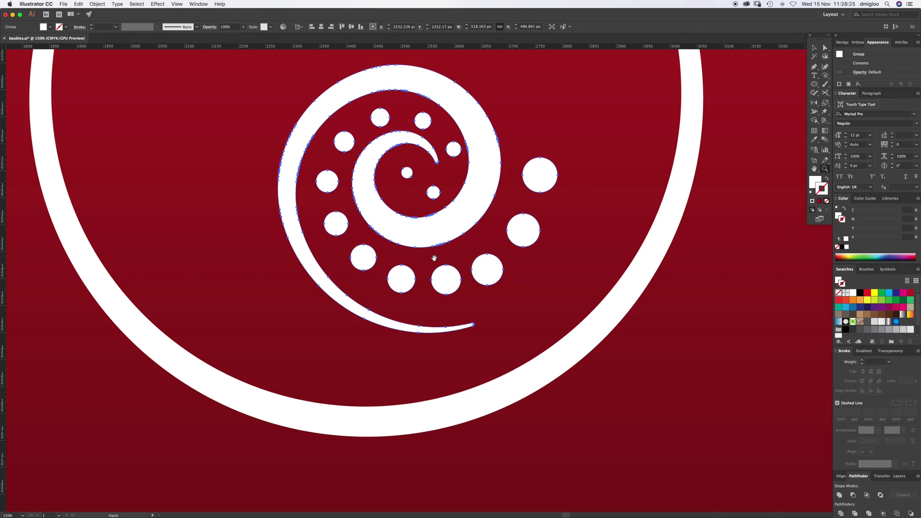
{"action": "left_click_drag", "start_coordinate": [455, 274], "coordinate": [381, 432]}
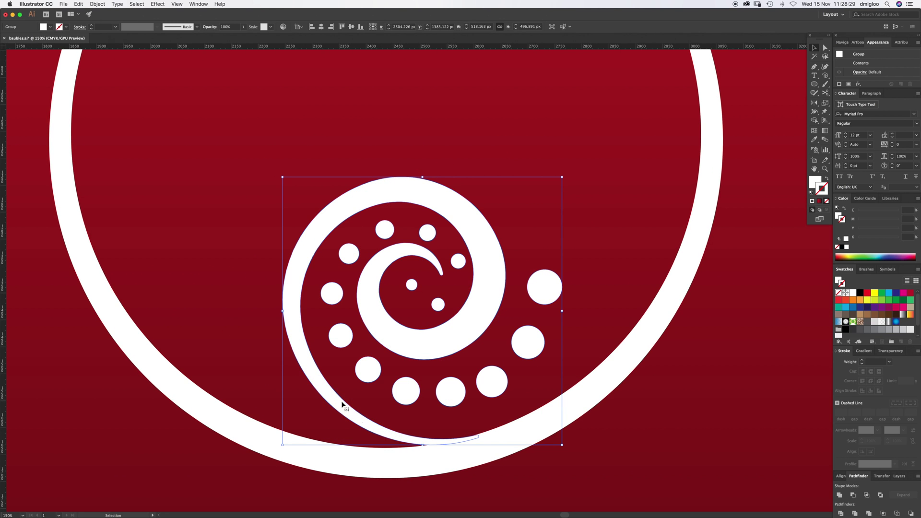
{"action": "left_click", "coordinate": [559, 366]}
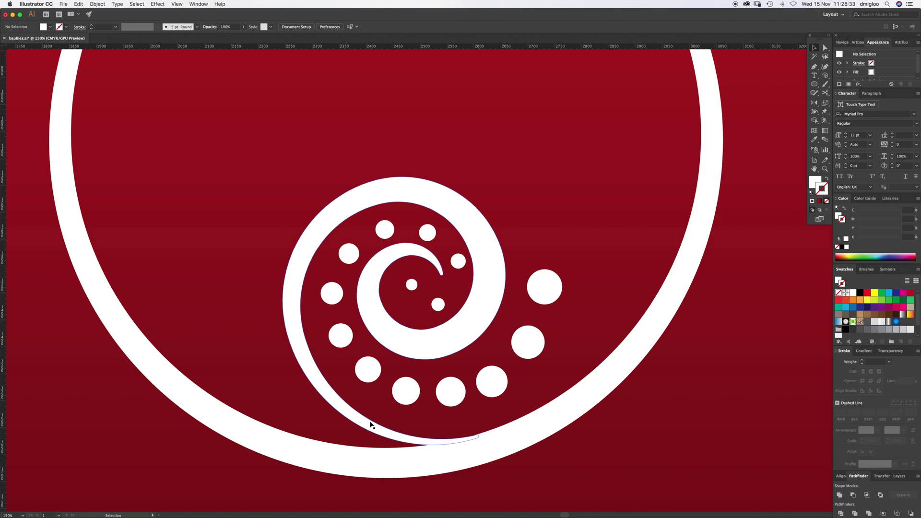
Duplicate the solid spiral and its dots into the upper half of the circle.
{"action": "key", "text": "z"}
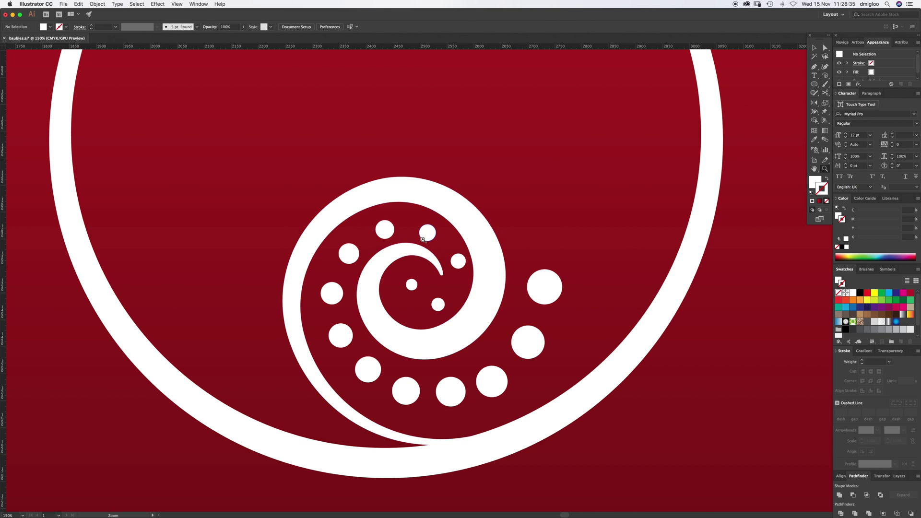
{"action": "left_click", "coordinate": [427, 241], "text": "alt"}
{"action": "left_click_drag", "start_coordinate": [454, 183], "coordinate": [469, 224]}
{"action": "key", "text": "v"}
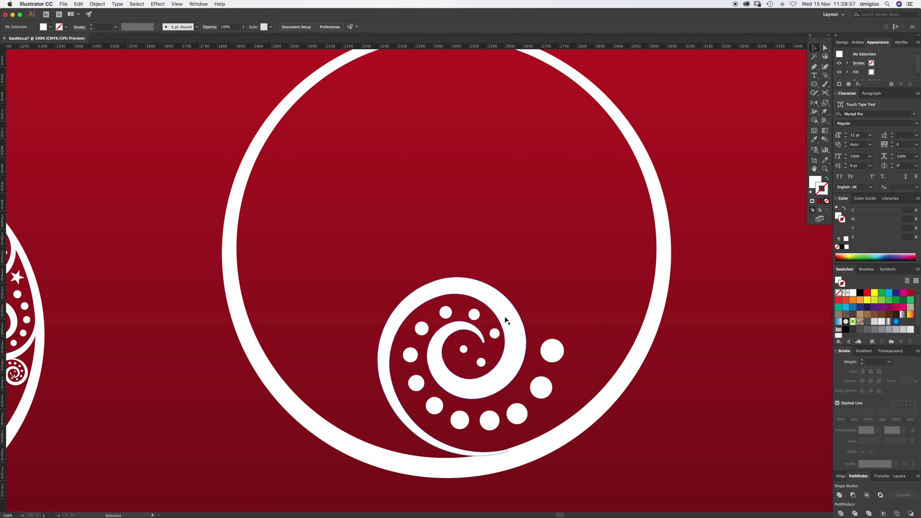
{"action": "left_click_drag", "start_coordinate": [510, 338], "coordinate": [481, 132]}
{"action": "key", "text": "cmd+z"}
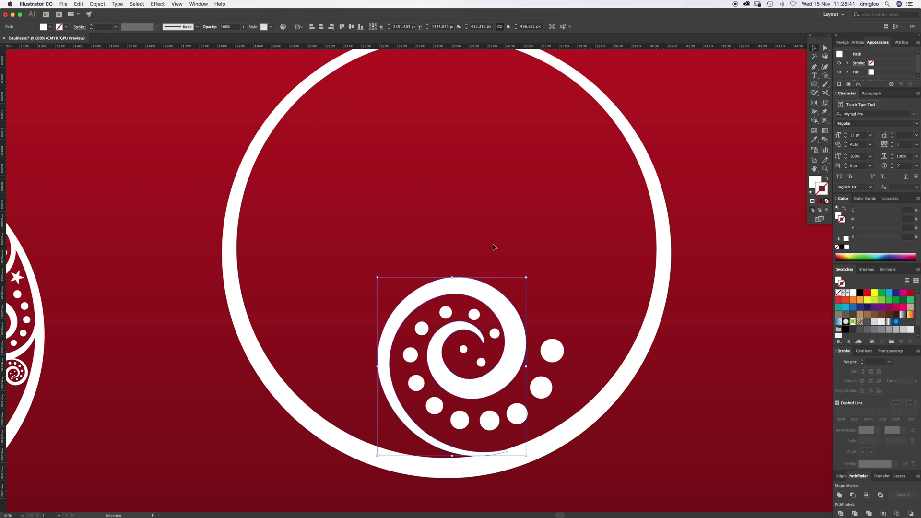
{"action": "left_click_drag", "start_coordinate": [512, 344], "coordinate": [474, 143]}
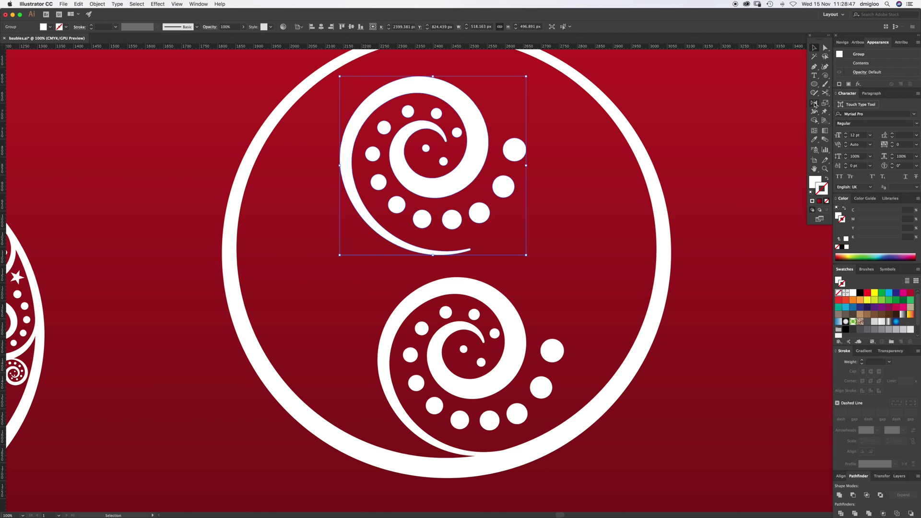
Reflect the upper spiral copy across the vertical axis.
{"action": "double_click", "coordinate": [814, 103]}
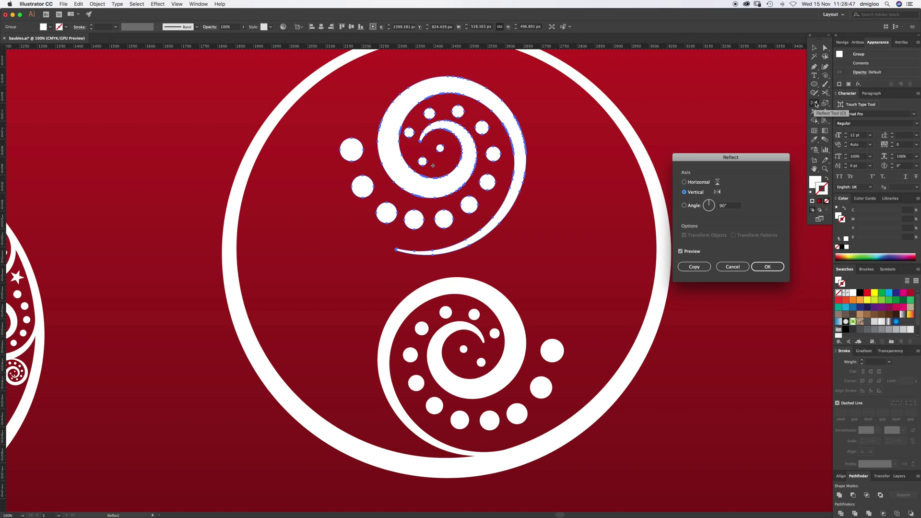
{"action": "left_click", "coordinate": [768, 266]}
{"action": "scroll", "coordinate": [514, 171], "scroll_direction": "up", "scroll_amount": 3}
{"action": "scroll", "coordinate": [514, 171], "scroll_direction": "left", "scroll_amount": 1}
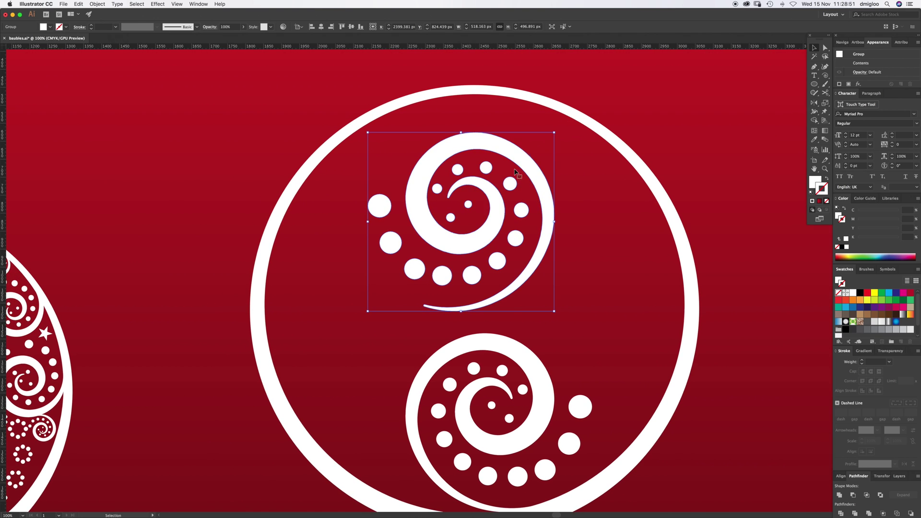
Rotate the mirrored spiral copy and position it so its tail merges with the circle's upper-left edge.
{"action": "left_click_drag", "start_coordinate": [558, 130], "coordinate": [356, 296]}
{"action": "left_click_drag", "start_coordinate": [403, 166], "coordinate": [368, 131]}
{"action": "left_click_drag", "start_coordinate": [534, 260], "coordinate": [564, 233]}
{"action": "left_click_drag", "start_coordinate": [484, 214], "coordinate": [491, 215]}
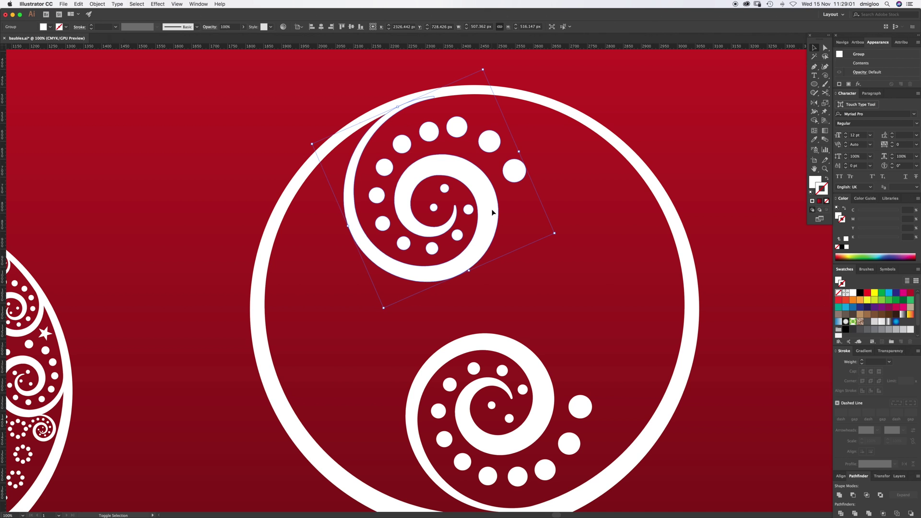
{"action": "left_click", "coordinate": [604, 231]}
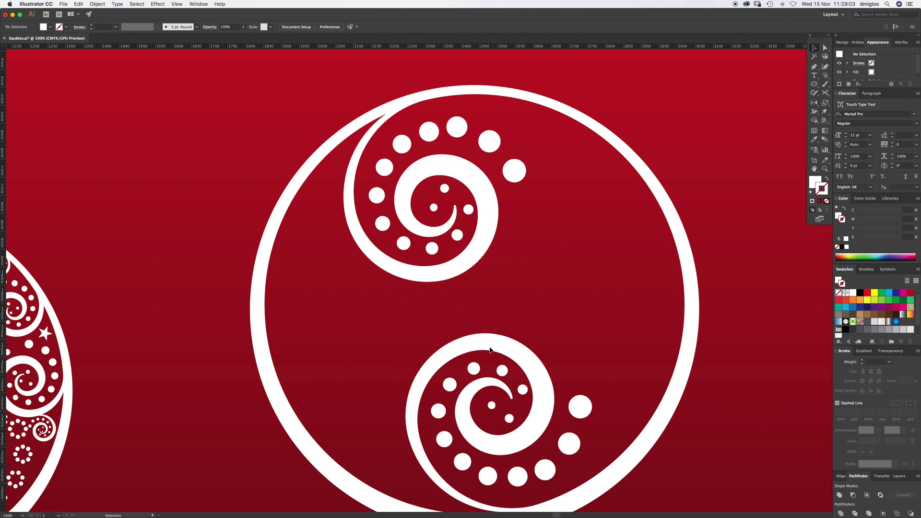
Fill the rest of the circle with scaled and rotated copies of the spiral group, fitted against each other and the outline.
{"action": "scroll", "coordinate": [502, 329], "scroll_direction": "down", "scroll_amount": 2}
{"action": "scroll", "coordinate": [453, 288], "scroll_direction": "down", "scroll_amount": 1}
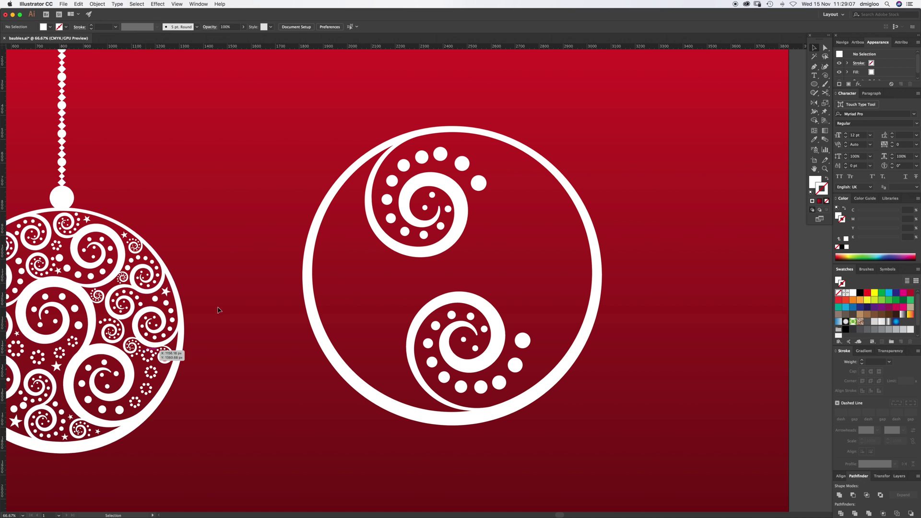
{"action": "key", "text": "z"}
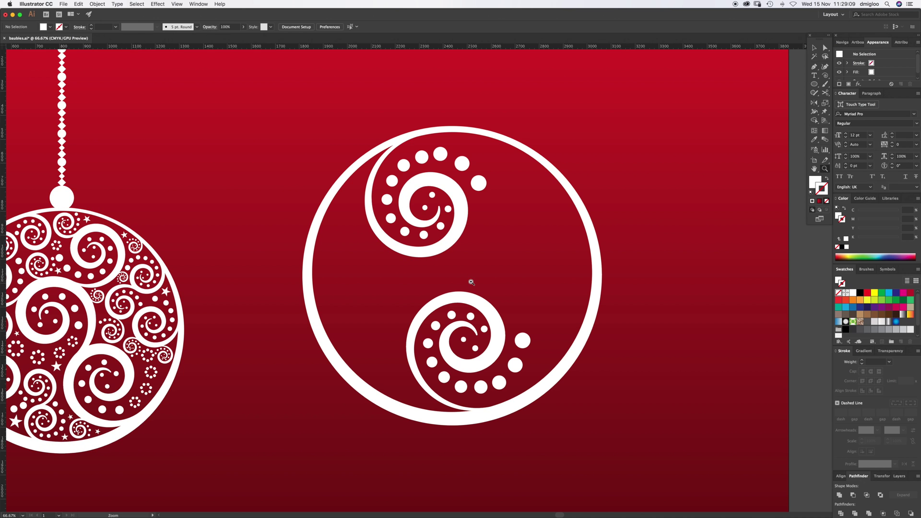
{"action": "left_click", "coordinate": [470, 280]}
{"action": "key", "text": "v"}
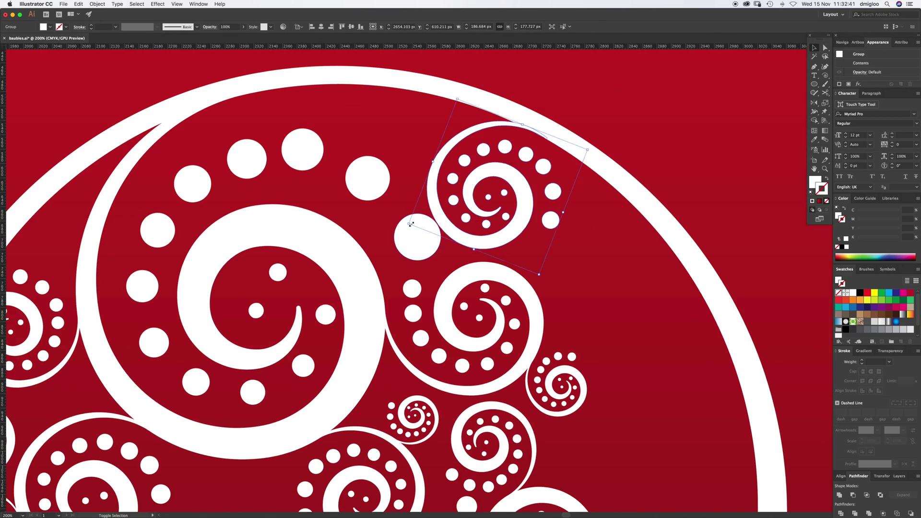
{"action": "left_click_drag", "start_coordinate": [589, 161], "coordinate": [599, 157]}
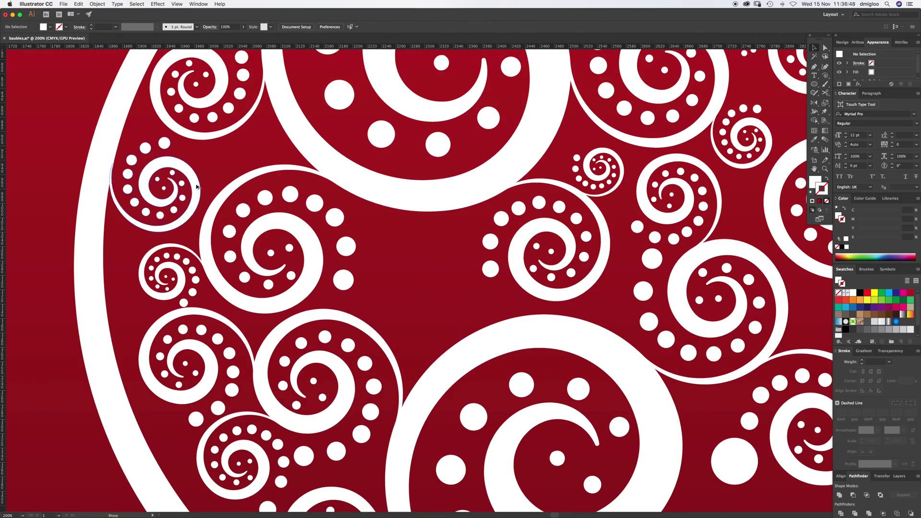
{"action": "left_click_drag", "start_coordinate": [413, 292], "coordinate": [409, 358]}
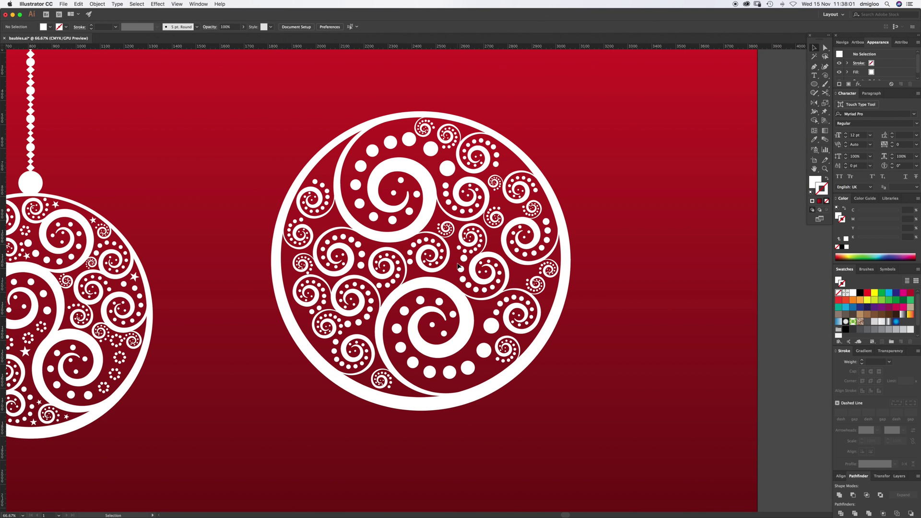
Draw a white five-pointed star about 105 px wide in the empty space between the two baubles.
{"action": "scroll", "coordinate": [357, 355], "scroll_direction": "left", "scroll_amount": 5}
{"action": "scroll", "coordinate": [358, 355], "scroll_direction": "down", "scroll_amount": 2}
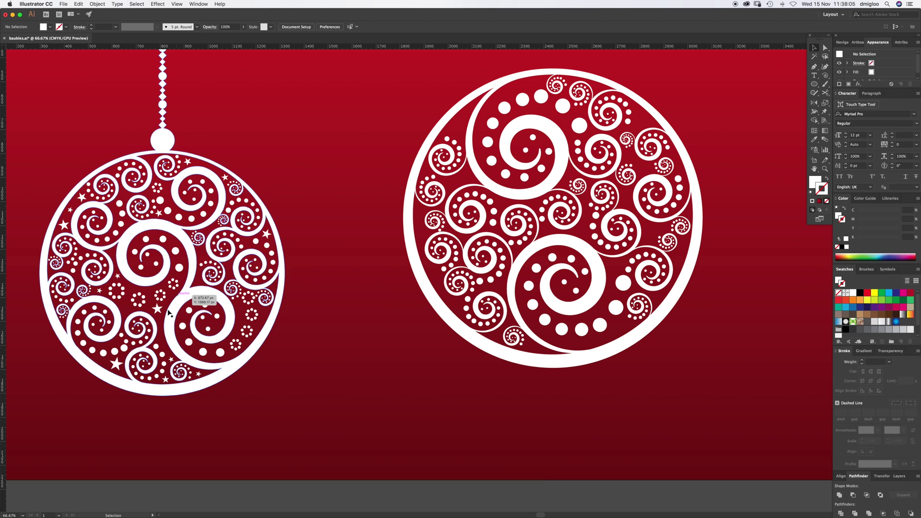
{"action": "left_click_drag", "start_coordinate": [814, 86], "coordinate": [844, 118]}
{"action": "mouse_move", "coordinate": [356, 309]}
{"action": "left_mouse_down"}
{"action": "mouse_move", "coordinate": [373, 318]}
{"action": "mouse_move", "coordinate": [365, 314]}
{"action": "left_mouse_up"}
{"action": "key", "text": "c"}
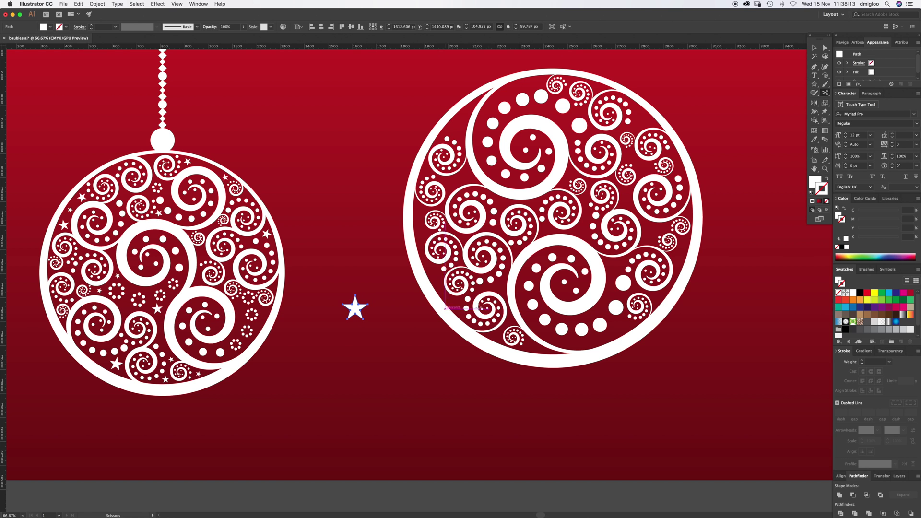
{"action": "left_click", "coordinate": [514, 314]}
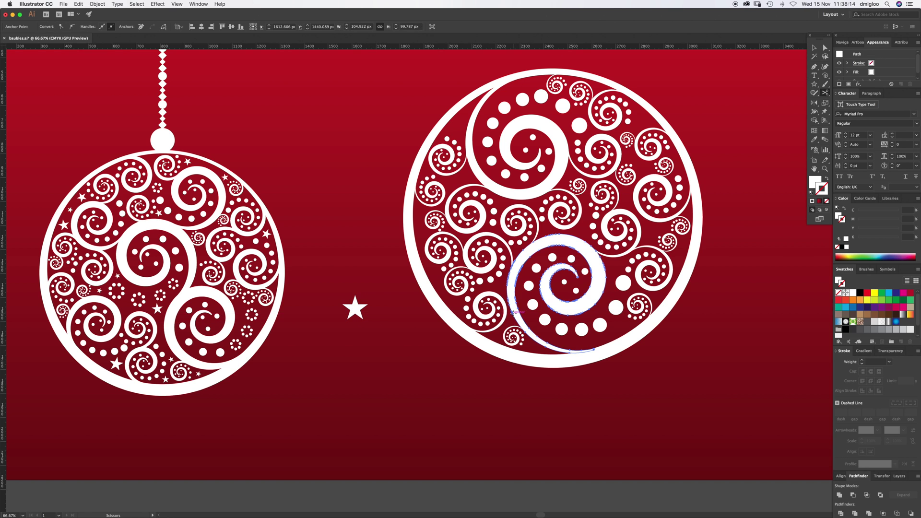
{"action": "key", "text": "v"}
{"action": "left_click", "coordinate": [395, 322]}
Place scaled and rotated copies of the star in the gaps along the left side of the new bauble.
{"action": "key", "text": "z"}
{"action": "left_click", "coordinate": [477, 316]}
{"action": "left_click_drag", "start_coordinate": [488, 253], "coordinate": [438, 330]}
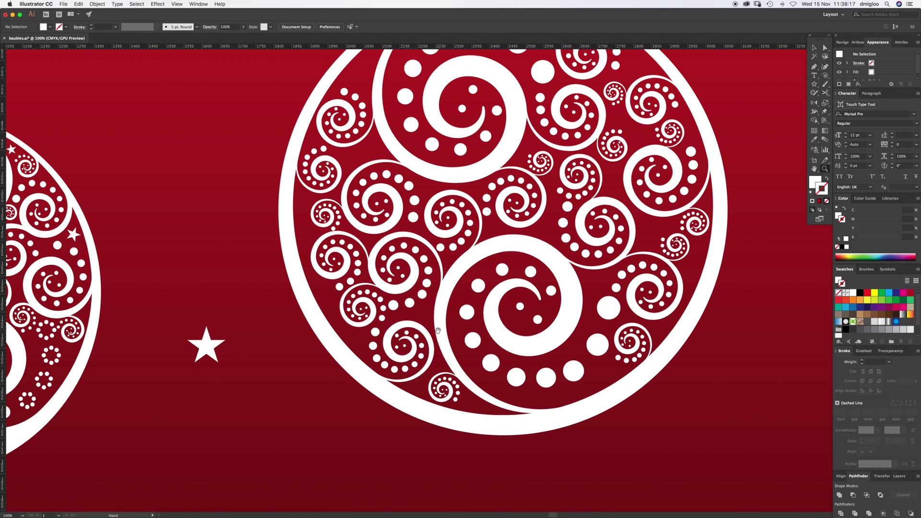
{"action": "left_click", "coordinate": [218, 343]}
{"action": "left_click_drag", "start_coordinate": [226, 344], "coordinate": [341, 141]}
{"action": "left_click", "coordinate": [362, 343]}
{"action": "left_click", "coordinate": [222, 297]}
{"action": "left_click_drag", "start_coordinate": [340, 146], "coordinate": [336, 147]}
{"action": "left_click", "coordinate": [280, 124]}
Place a small star copy in the gap near the new bauble's upper-right edge.
{"action": "left_click_drag", "start_coordinate": [325, 233], "coordinate": [641, 123]}
{"action": "left_click", "coordinate": [423, 99]}
{"action": "left_click", "coordinate": [615, 132]}
{"action": "left_click", "coordinate": [615, 142]}
{"action": "left_click", "coordinate": [672, 123]}
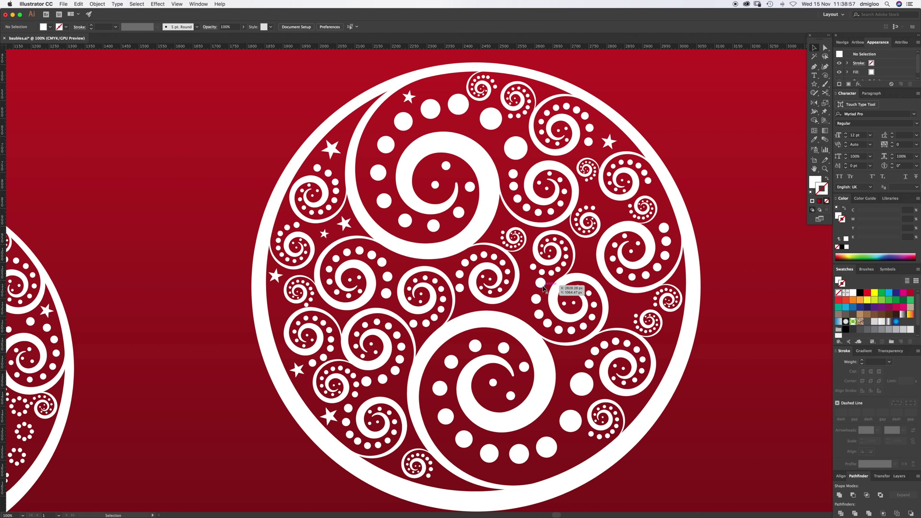
Place two star copies in the gaps along the right and lower-right side of the new bauble.
{"action": "left_click_drag", "start_coordinate": [335, 408], "coordinate": [634, 302]}
{"action": "left_click", "coordinate": [738, 278]}
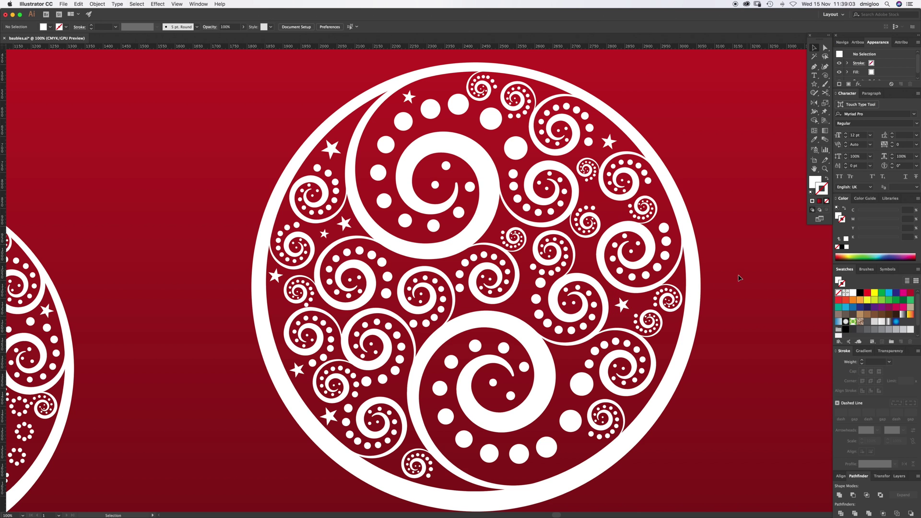
{"action": "left_click_drag", "start_coordinate": [331, 416], "coordinate": [577, 352]}
{"action": "left_click", "coordinate": [755, 296]}
{"action": "left_click", "coordinate": [439, 291], "text": "alt+super"}
{"action": "left_click", "coordinate": [439, 291], "text": "alt+super"}
{"action": "scroll", "coordinate": [373, 309], "scroll_direction": "left", "scroll_amount": 5}
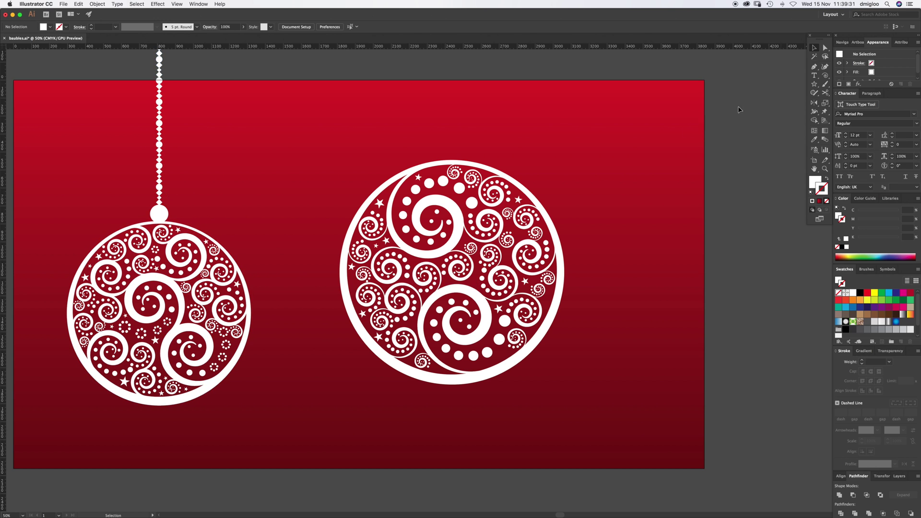
Draw a white circle 108 px in diameter above the space between the two baubles.
{"action": "scroll", "coordinate": [590, 222], "scroll_direction": "up", "scroll_amount": 3}
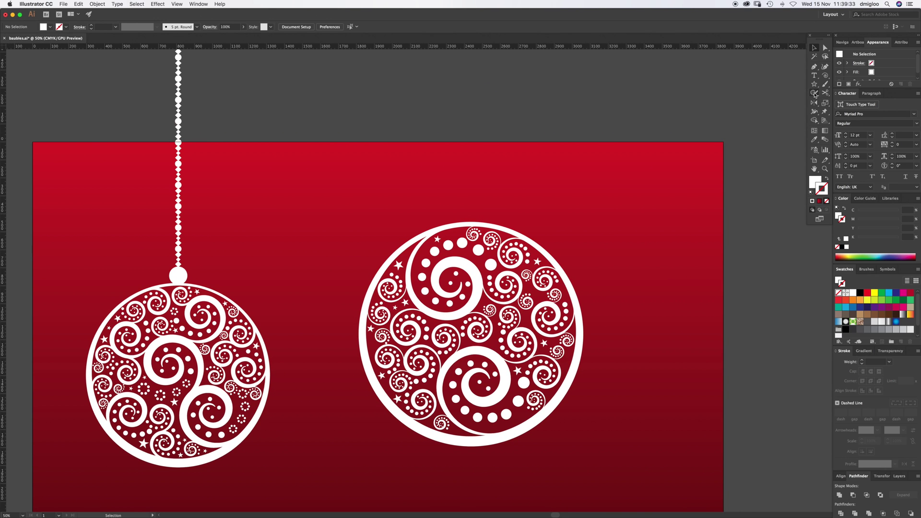
{"action": "left_click_drag", "start_coordinate": [813, 85], "coordinate": [851, 85]}
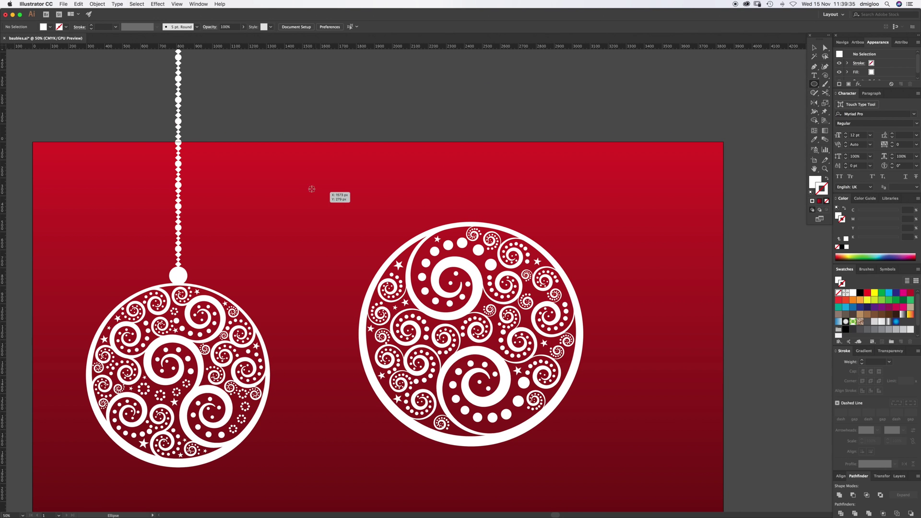
{"action": "left_click_drag", "start_coordinate": [318, 192], "coordinate": [319, 192]}
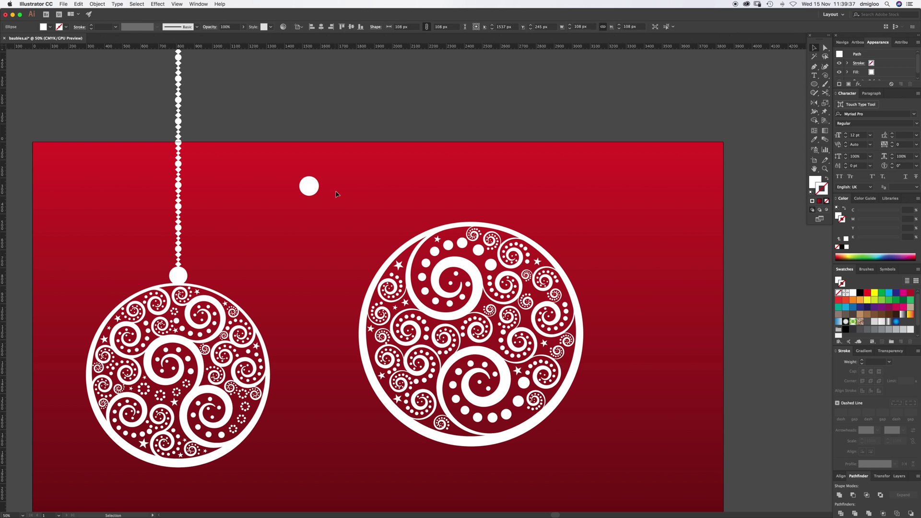
{"action": "left_click_drag", "start_coordinate": [311, 229], "coordinate": [366, 219]}
Draw a white square below the circle, rotate it into a diamond and scale it to about 87 px wide.
{"action": "left_click_drag", "start_coordinate": [814, 85], "coordinate": [825, 84]}
{"action": "mouse_move", "coordinate": [346, 210]}
{"action": "left_mouse_down"}
{"action": "mouse_move", "coordinate": [373, 236]}
{"action": "mouse_move", "coordinate": [389, 232]}
{"action": "left_mouse_up"}
{"action": "key", "text": "v"}
{"action": "left_click", "coordinate": [361, 239], "text": "shift"}
{"action": "left_click", "coordinate": [360, 238], "text": "shift"}
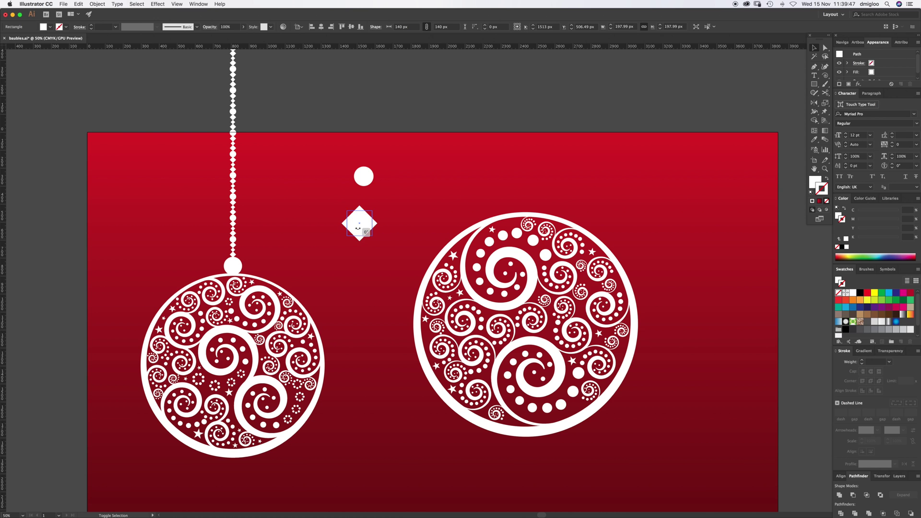
{"action": "key", "text": "super+equal"}
{"action": "key", "text": "super+equal"}
{"action": "left_click_drag", "start_coordinate": [465, 306], "coordinate": [465, 266]}
{"action": "key", "text": "super+shift+a"}
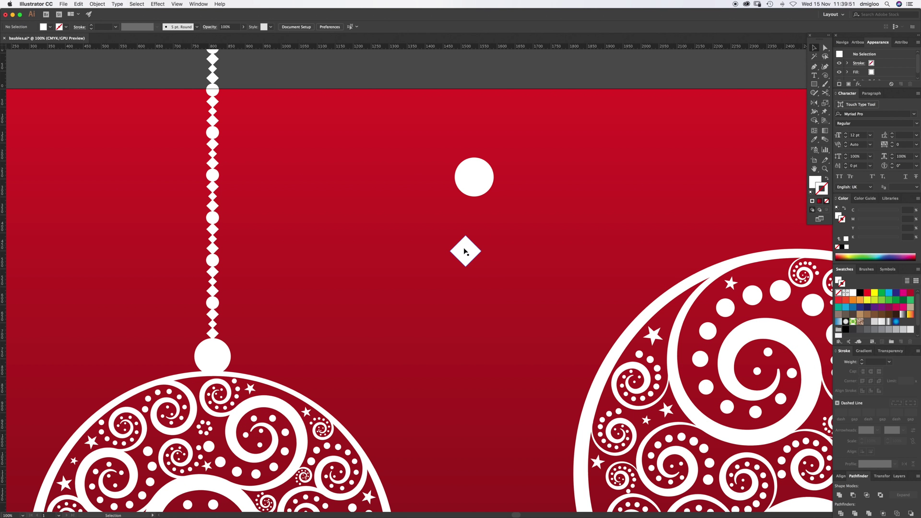
Fit the diamond against the circle's lower edge and stack a smaller and a full-size diamond copy beneath it.
{"action": "left_click_drag", "start_coordinate": [477, 198], "coordinate": [476, 233]}
{"action": "key", "text": "super+shift+a"}
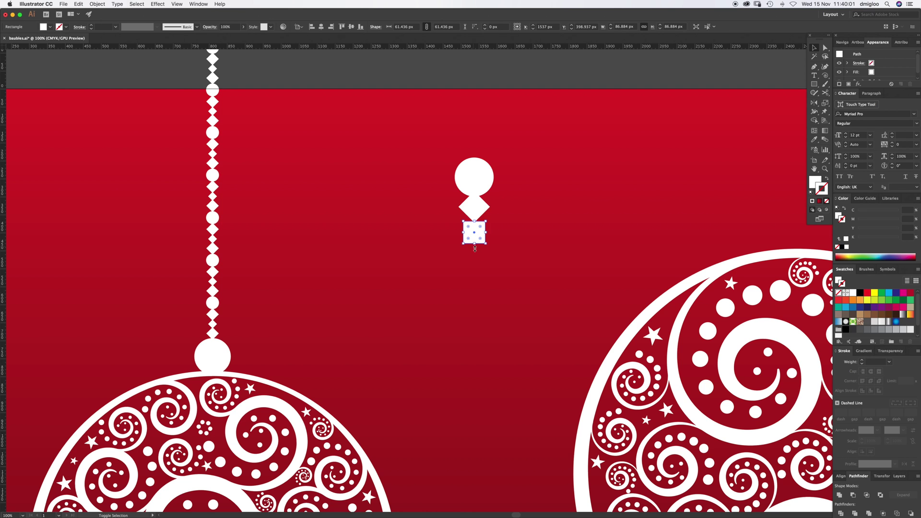
{"action": "scroll", "coordinate": [476, 244], "scroll_direction": "up", "scroll_amount": 3}
{"action": "left_click_drag", "start_coordinate": [475, 248], "coordinate": [478, 236]}
{"action": "left_click_drag", "start_coordinate": [473, 180], "coordinate": [475, 263]}
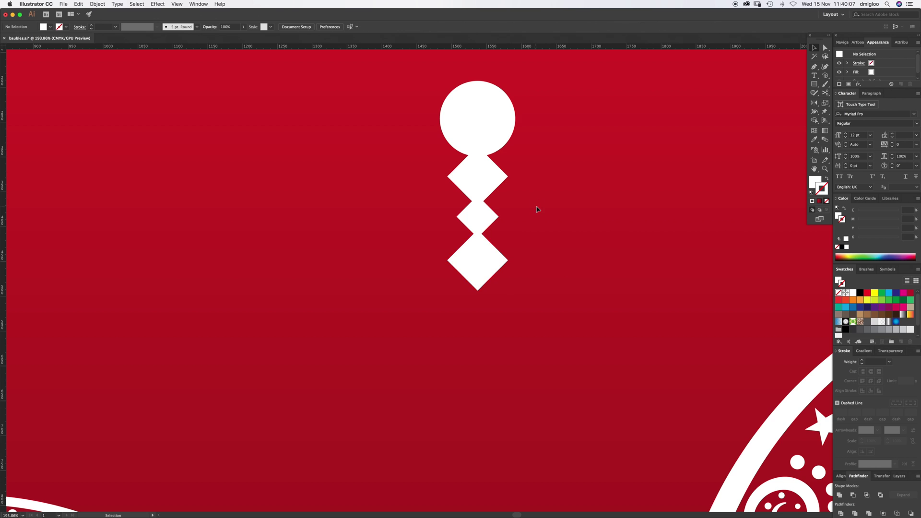
Duplicate the circle-and-diamonds motif straight down so the copy joins the original.
{"action": "left_click", "coordinate": [417, 250], "text": "alt"}
{"action": "left_click", "coordinate": [514, 288], "text": "alt"}
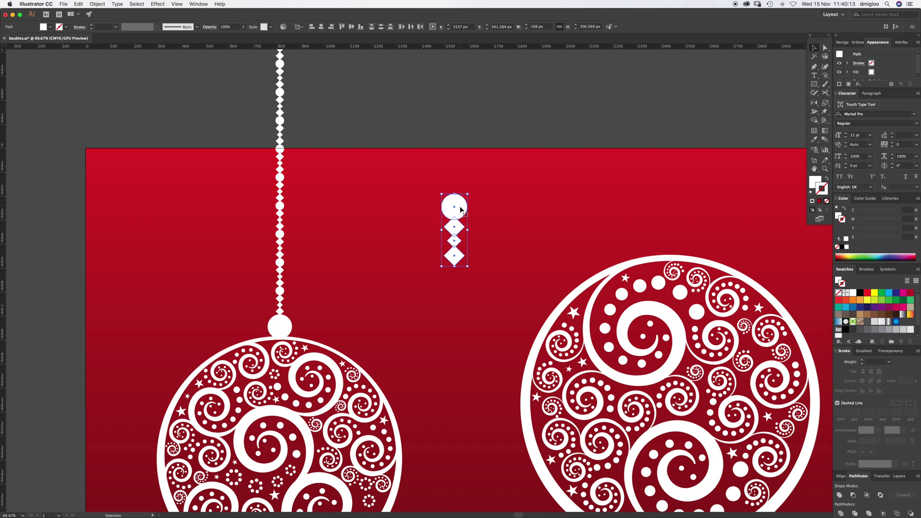
{"action": "left_click_drag", "start_coordinate": [459, 208], "coordinate": [465, 274]}
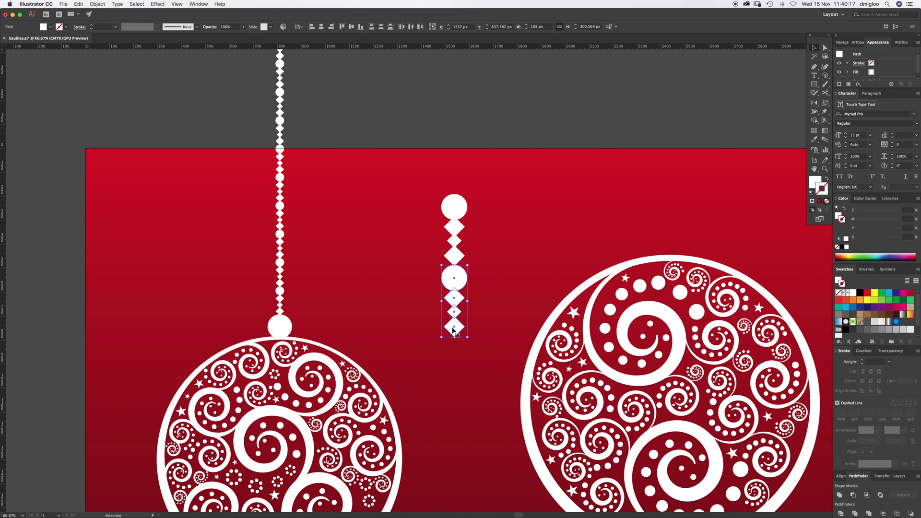
{"action": "key", "text": "v"}
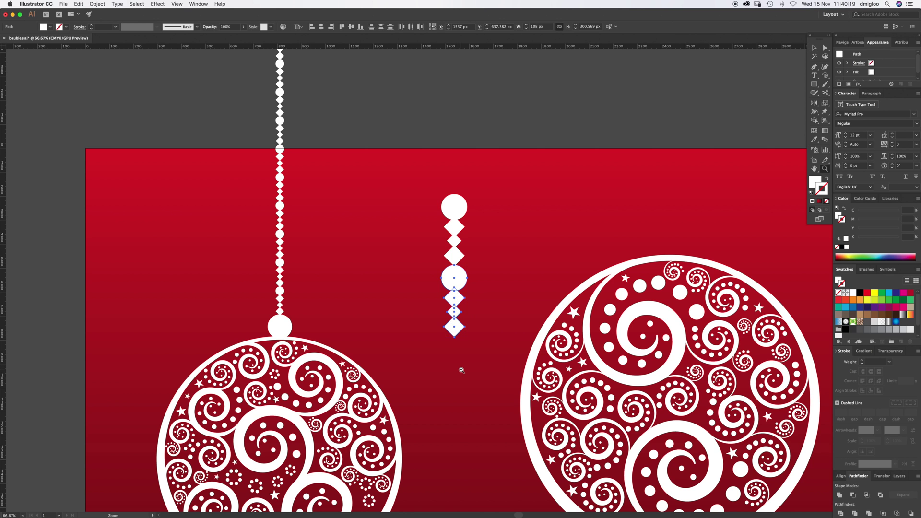
Repeat the duplication of the motif downwards until it forms a long chain reaching well below the artboard.
{"action": "left_click", "coordinate": [462, 371], "text": "alt"}
{"action": "left_click", "coordinate": [466, 378], "text": "alt"}
{"action": "left_click", "coordinate": [476, 264], "text": "alt"}
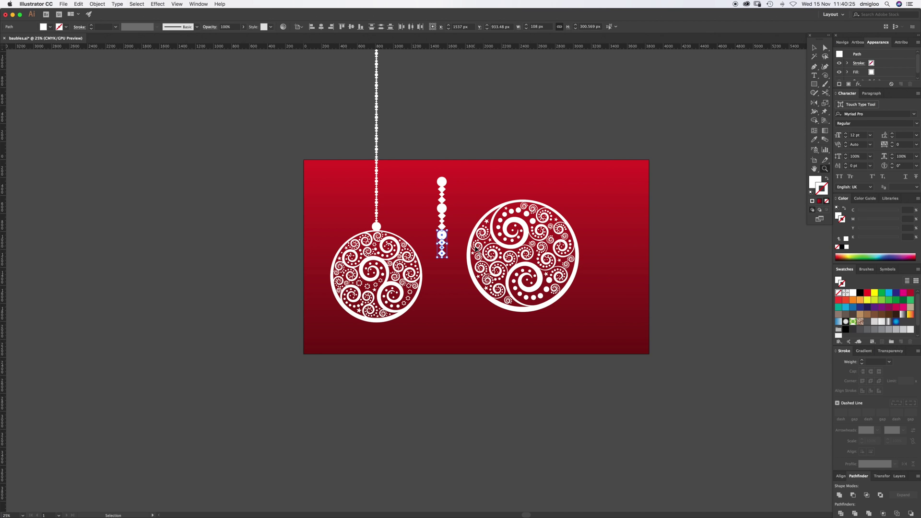
{"action": "key", "text": "ctrl+d"}
{"action": "key", "text": "ctrl+d"}
{"action": "key", "text": "ctrl+d"}
{"action": "key", "text": "ctrl+d"}
{"action": "key", "text": "ctrl+d"}
{"action": "key", "text": "ctrl+d"}
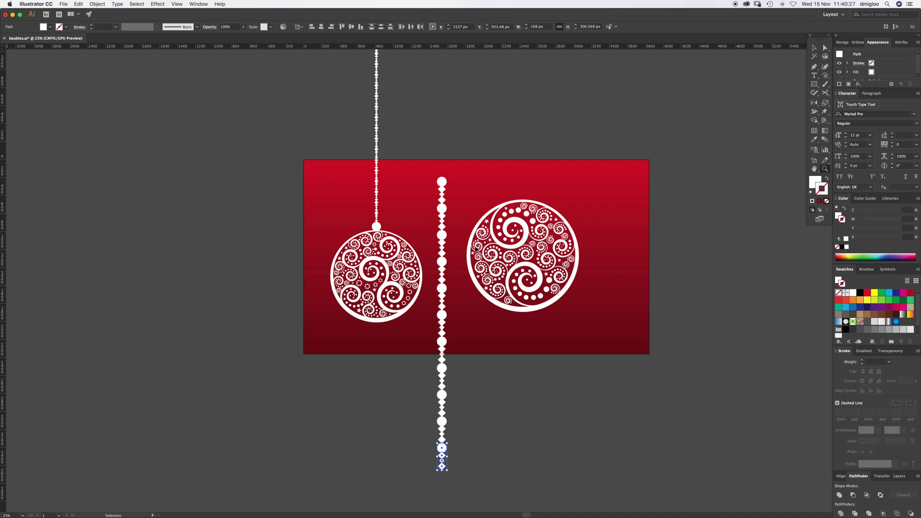
{"action": "left_click", "coordinate": [474, 325], "text": "alt"}
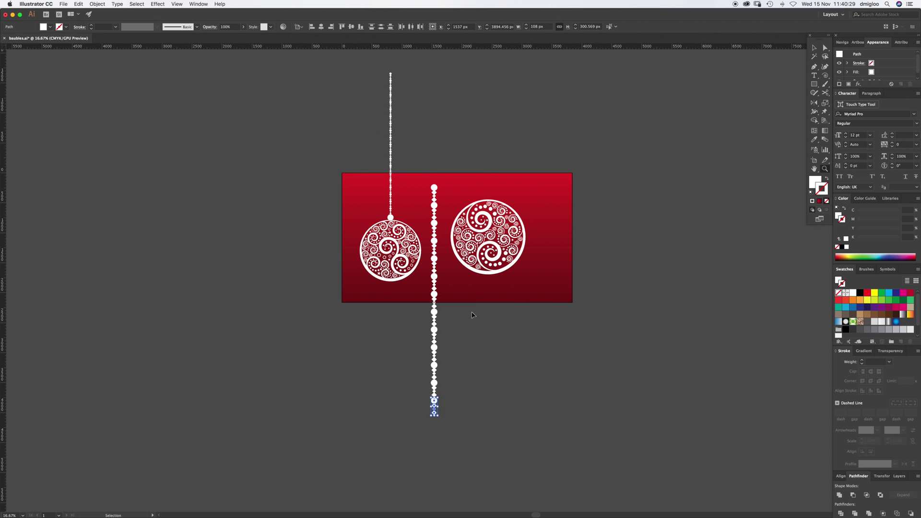
{"action": "left_click", "coordinate": [461, 317], "text": "alt"}
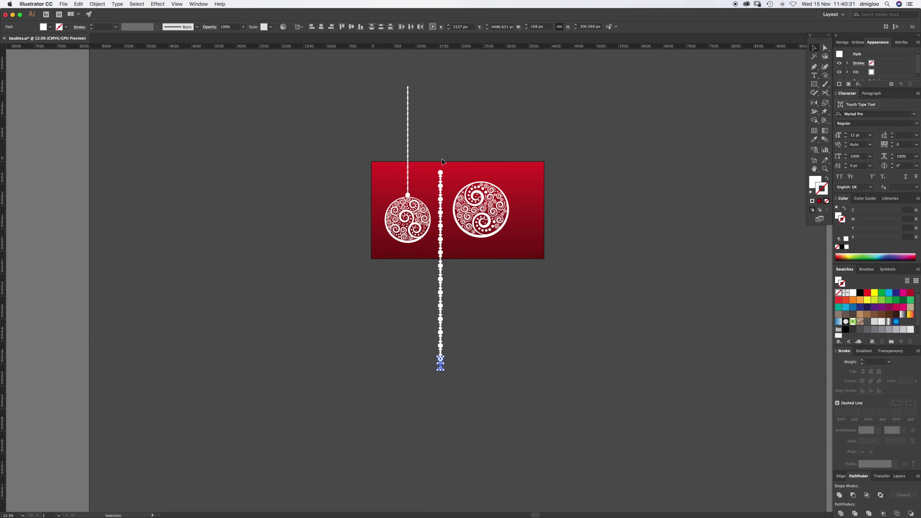
Scale the whole chain down to about half its length and group it.
{"action": "left_click_drag", "start_coordinate": [453, 371], "coordinate": [440, 274]}
{"action": "key", "text": "super+g"}
{"action": "left_click", "coordinate": [469, 271]}
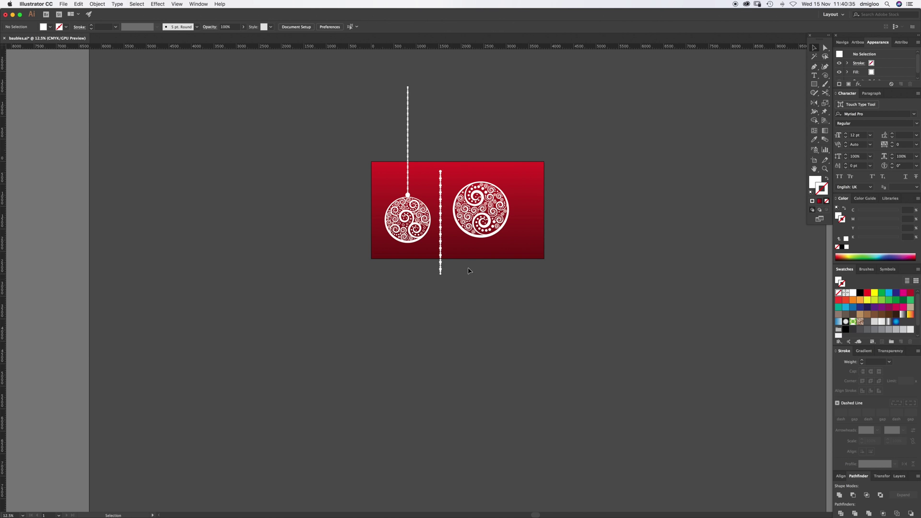
Move the chain above the new bauble, centred on it and hanging down to its upper edge.
{"action": "key", "text": "z"}
{"action": "left_click", "coordinate": [477, 194]}
{"action": "left_click", "coordinate": [454, 301]}
{"action": "left_click", "coordinate": [398, 204]}
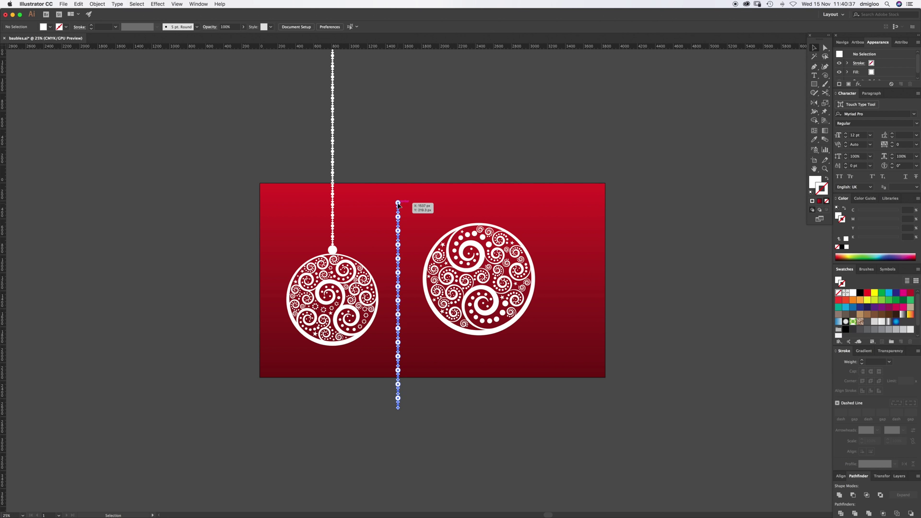
{"action": "left_click_drag", "start_coordinate": [404, 198], "coordinate": [478, 168]}
{"action": "left_click", "coordinate": [407, 404]}
{"action": "scroll", "coordinate": [482, 215], "scroll_direction": "up", "scroll_amount": 5}
{"action": "left_click", "coordinate": [489, 337]}
{"action": "key", "text": "z"}
{"action": "left_click_drag", "start_coordinate": [459, 396], "coordinate": [453, 177]}
Place a white circle about 117 px wide as a cap where the chain meets the bauble.
{"action": "left_click_drag", "start_coordinate": [424, 208], "coordinate": [422, 203]}
{"action": "left_click", "coordinate": [452, 194]}
{"action": "key", "text": "v"}
{"action": "mouse_move", "coordinate": [430, 205]}
{"action": "left_mouse_down"}
{"action": "mouse_move", "coordinate": [440, 205]}
{"action": "mouse_move", "coordinate": [426, 208]}
{"action": "left_mouse_up"}
{"action": "left_click", "coordinate": [462, 178]}
{"action": "key", "text": "a"}
{"action": "key", "text": "v"}
{"action": "left_click", "coordinate": [432, 202]}
{"action": "left_click_drag", "start_coordinate": [420, 179], "coordinate": [421, 176]}
{"action": "left_click", "coordinate": [452, 163]}
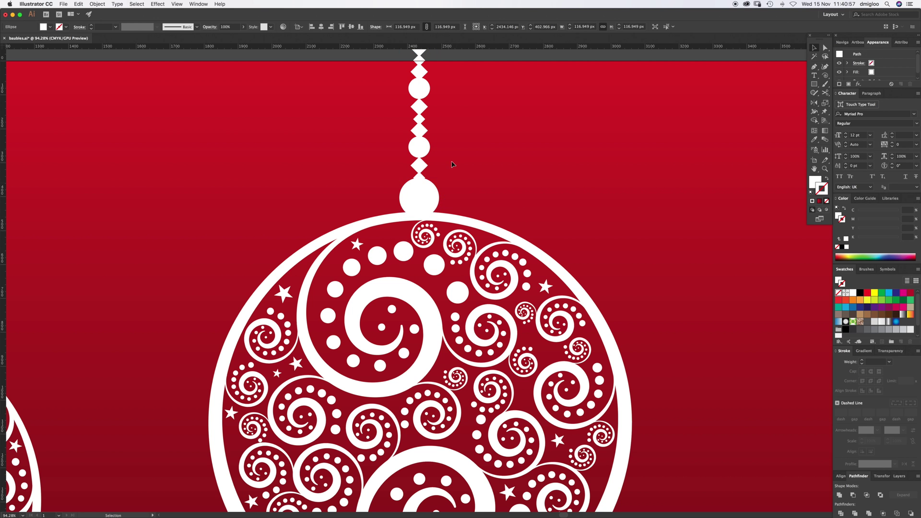
{"action": "key", "text": "z"}
{"action": "left_click", "coordinate": [422, 246], "text": "alt"}
{"action": "left_click", "coordinate": [428, 254], "text": "alt"}
{"action": "left_click", "coordinate": [434, 264], "text": "alt"}
{"action": "left_click", "coordinate": [434, 264], "text": "alt"}
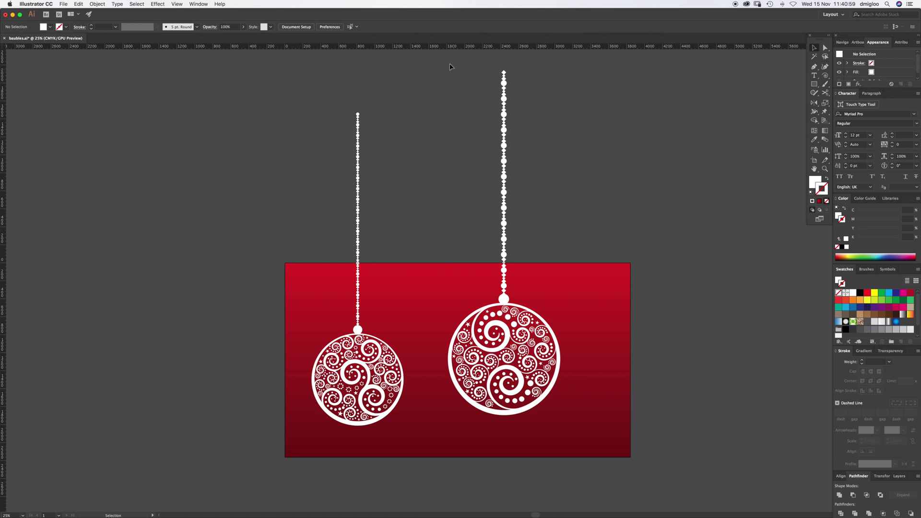
{"action": "left_click_drag", "start_coordinate": [577, 419], "coordinate": [577, 423]}
{"action": "left_click_drag", "start_coordinate": [503, 70], "coordinate": [504, 231]}
{"action": "left_click", "coordinate": [531, 295]}
{"action": "key", "text": "super+z"}
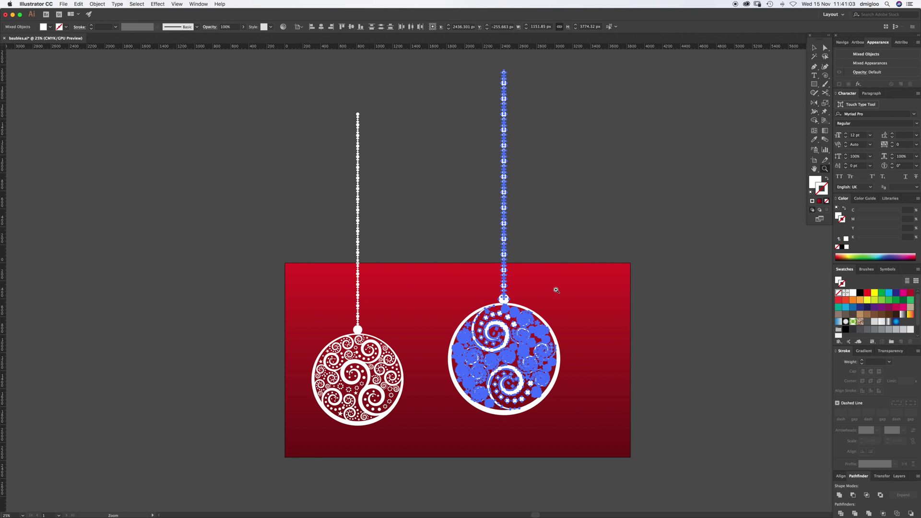
Unlock all objects and lock only the red gradient background again.
{"action": "key", "text": "alt+super+2"}
{"action": "key", "text": "v"}
{"action": "left_click", "coordinate": [582, 232]}
{"action": "left_click", "coordinate": [589, 273]}
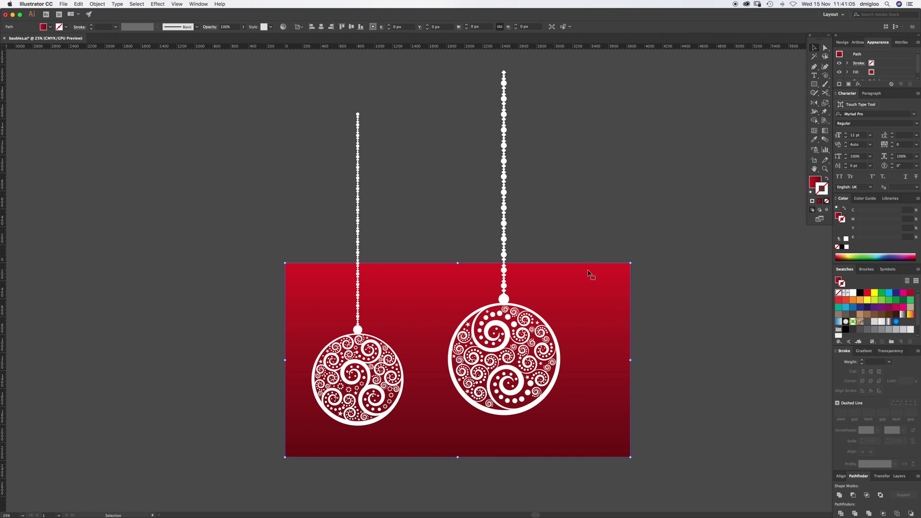
{"action": "left_click", "coordinate": [544, 183]}
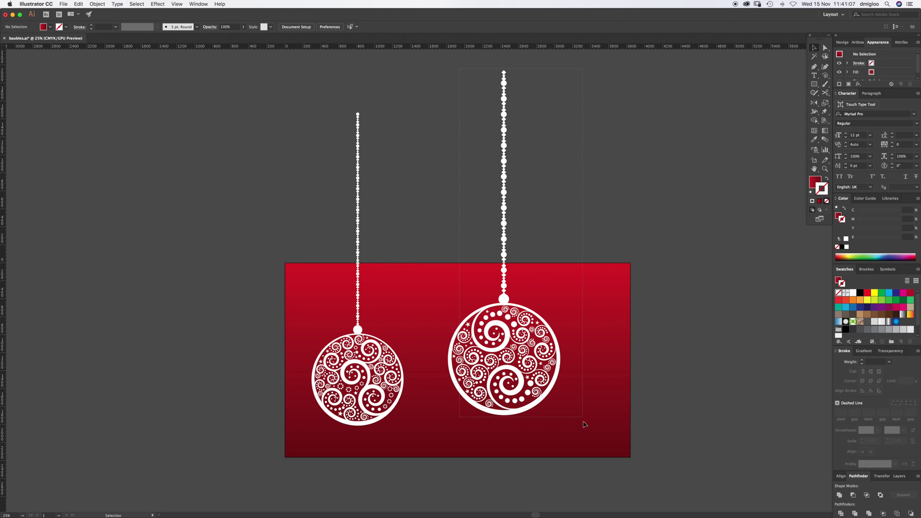
Scale the new bauble and its chain down together until the chain's end meets the artboard's upper edge.
{"action": "left_click_drag", "start_coordinate": [583, 424], "coordinate": [583, 424]}
{"action": "left_click_drag", "start_coordinate": [504, 70], "coordinate": [509, 262]}
{"action": "key", "text": "super+shift+a"}
Delete the leftover star between the baubles and group the scaled bauble with its chain.
{"action": "key", "text": "z"}
{"action": "left_click", "coordinate": [509, 377]}
{"action": "left_click", "coordinate": [460, 246]}
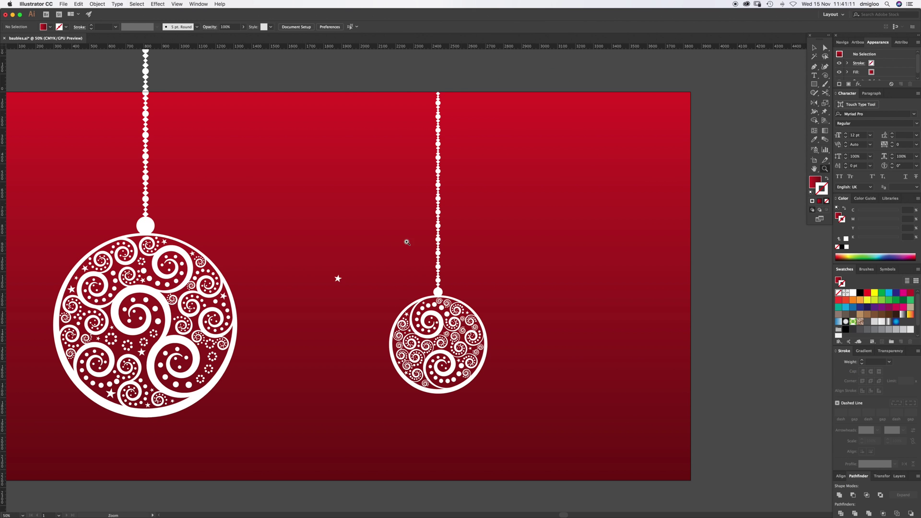
{"action": "key", "text": "v"}
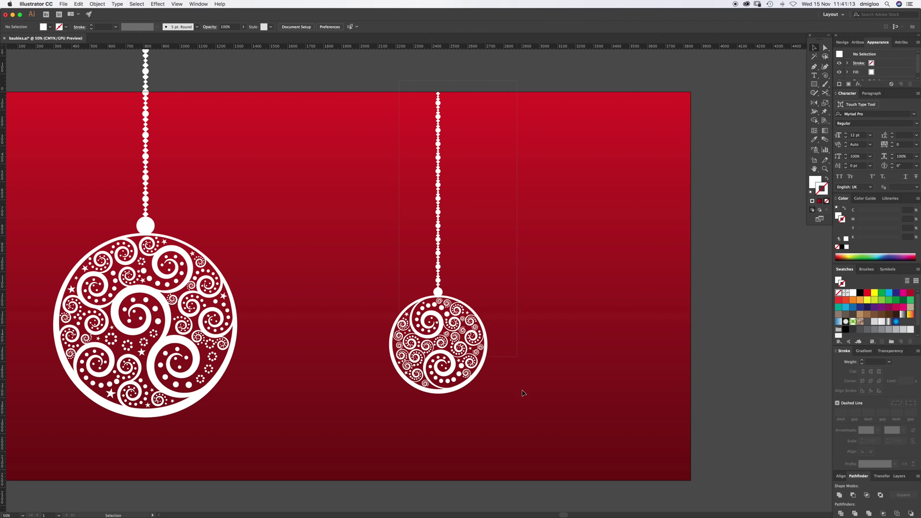
{"action": "left_click_drag", "start_coordinate": [522, 393], "coordinate": [530, 421]}
{"action": "key", "text": "super+g"}
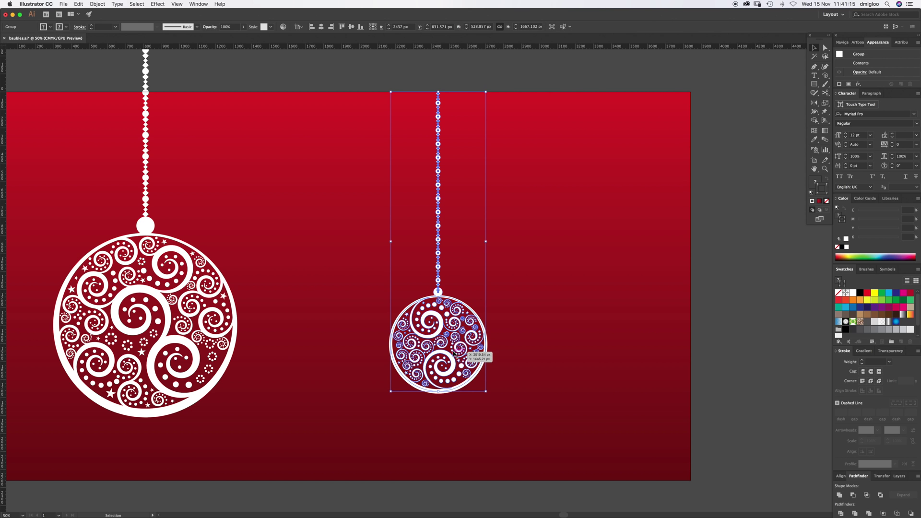
Place copies of the hanging bauble, scaled to about 328 px wide, on its right and left sides.
{"action": "left_click_drag", "start_coordinate": [451, 357], "coordinate": [520, 257]}
{"action": "left_click_drag", "start_coordinate": [554, 142], "coordinate": [537, 142]}
{"action": "left_click_drag", "start_coordinate": [521, 201], "coordinate": [393, 275]}
{"action": "key", "text": "super+shift+a"}
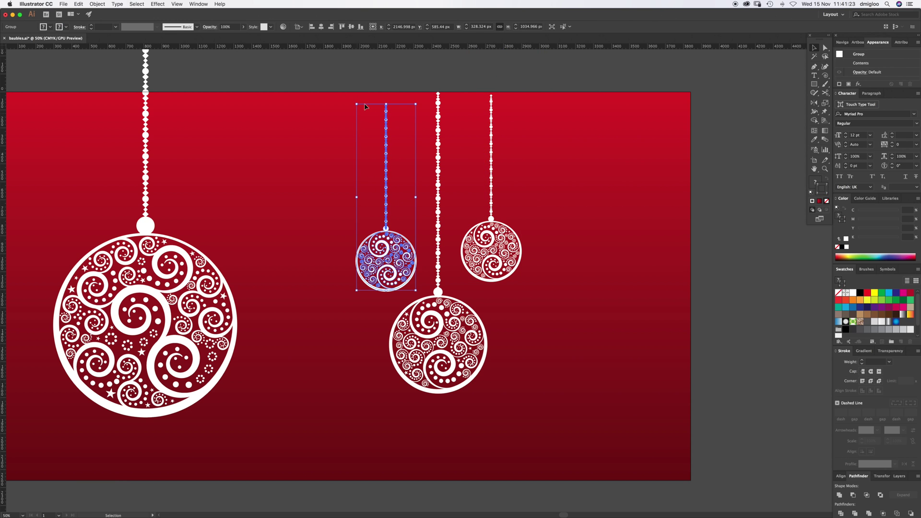
Enlarge the left bauble copy so its chain extends above the artboard, and adjust its position beside the middle bauble.
{"action": "left_click_drag", "start_coordinate": [357, 109], "coordinate": [357, 50]}
{"action": "left_click_drag", "start_coordinate": [369, 287], "coordinate": [377, 296]}
{"action": "key", "text": "super+shift+a"}
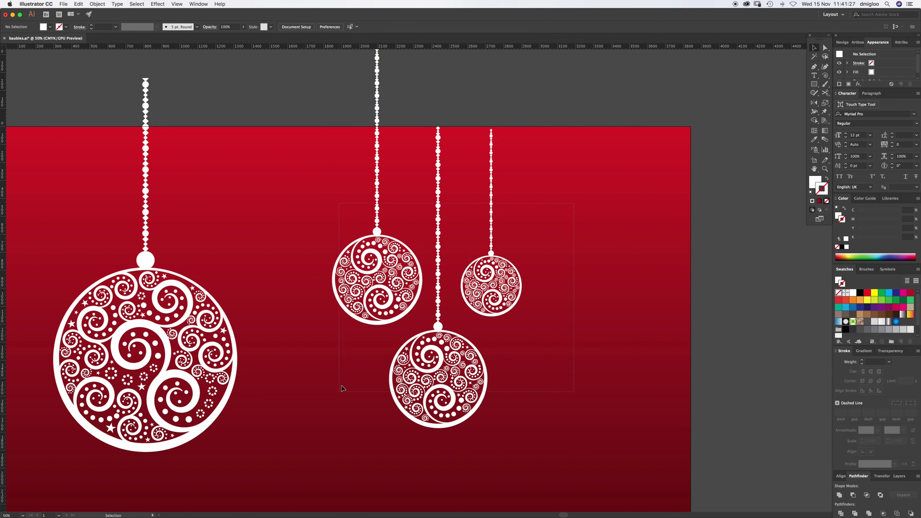
Group the three hanging baubles and delete the large old bauble with its chain on the left.
{"action": "left_click_drag", "start_coordinate": [342, 388], "coordinate": [342, 388]}
{"action": "key", "text": "super+minus"}
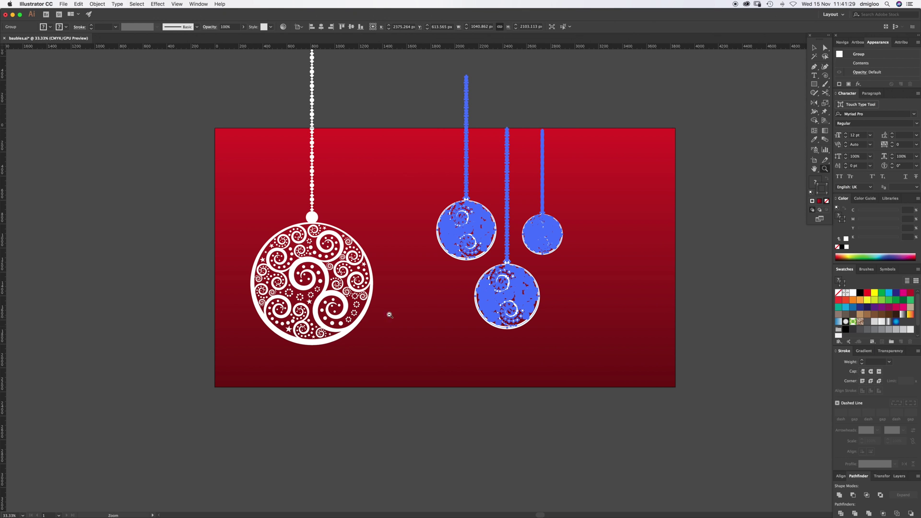
{"action": "left_click", "coordinate": [259, 301]}
{"action": "key", "text": "Delete"}
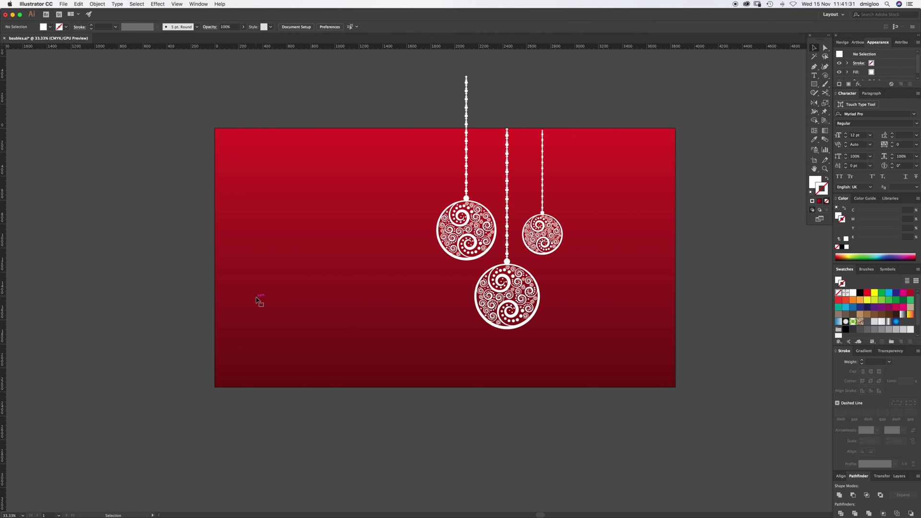
Copy the three-bauble group to the left part of the artboard and enlarge it to about 1210 px wide.
{"action": "left_click", "coordinate": [464, 218]}
{"action": "left_click_drag", "start_coordinate": [464, 219], "coordinate": [288, 212]}
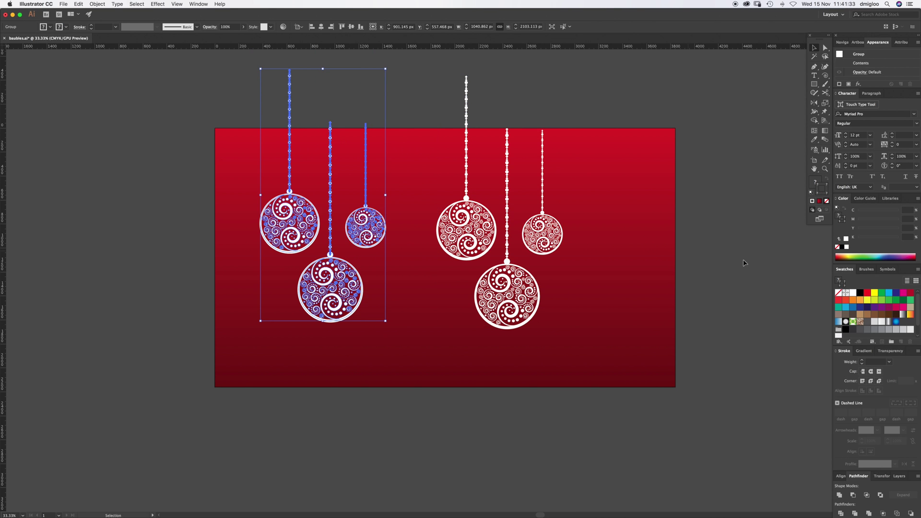
{"action": "mouse_move", "coordinate": [324, 320]}
{"action": "left_mouse_down"}
{"action": "mouse_move", "coordinate": [322, 366]}
{"action": "mouse_move", "coordinate": [335, 344]}
{"action": "mouse_move", "coordinate": [325, 331]}
{"action": "left_mouse_up"}
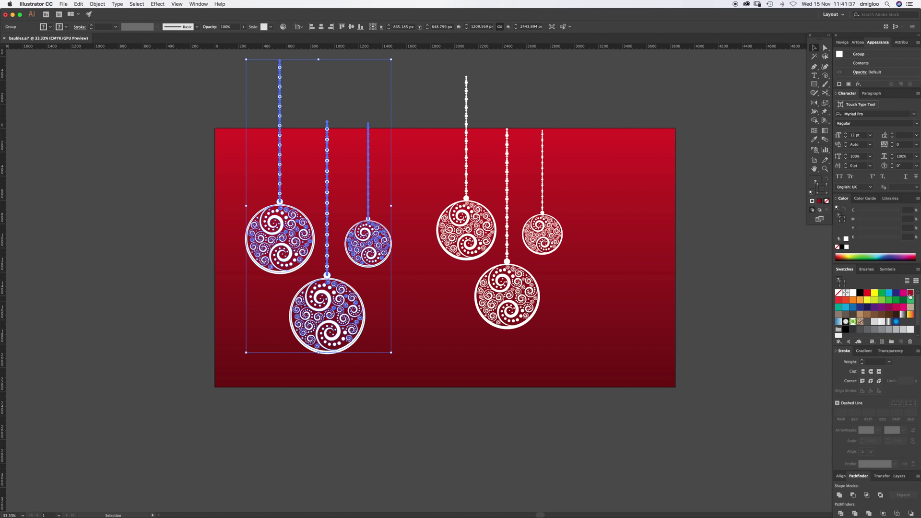
Expand the appearance of the left bauble group and fill it with red C=15 M=100 Y=90 K=10.
{"action": "left_click", "coordinate": [740, 293]}
{"action": "key", "text": "super+z"}
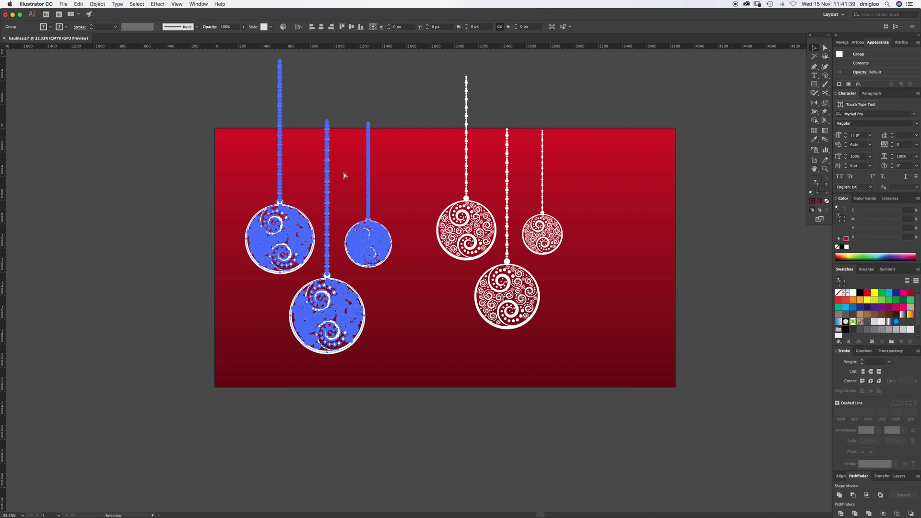
{"action": "left_click", "coordinate": [135, 4]}
{"action": "left_click", "coordinate": [116, 85]}
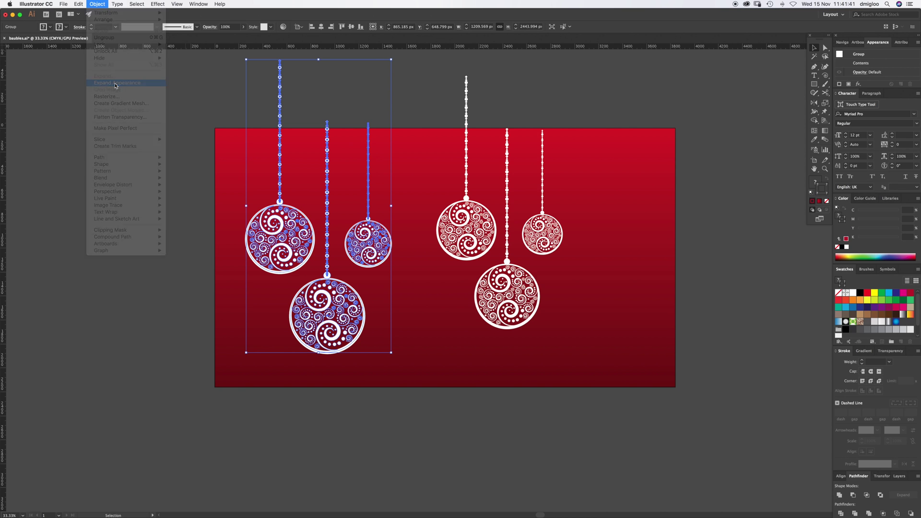
{"action": "left_click", "coordinate": [97, 4]}
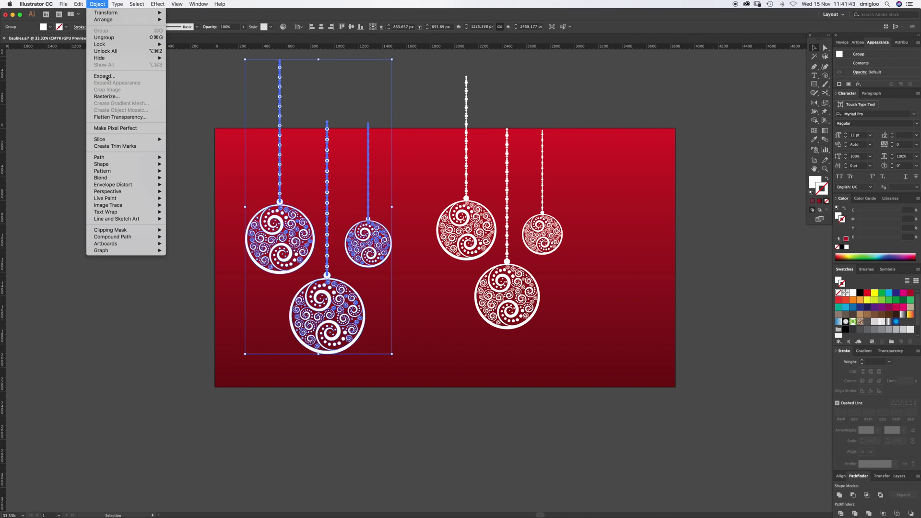
{"action": "left_click", "coordinate": [110, 77]}
{"action": "left_click", "coordinate": [810, 182]}
{"action": "left_click", "coordinate": [910, 292]}
{"action": "left_click", "coordinate": [764, 299]}
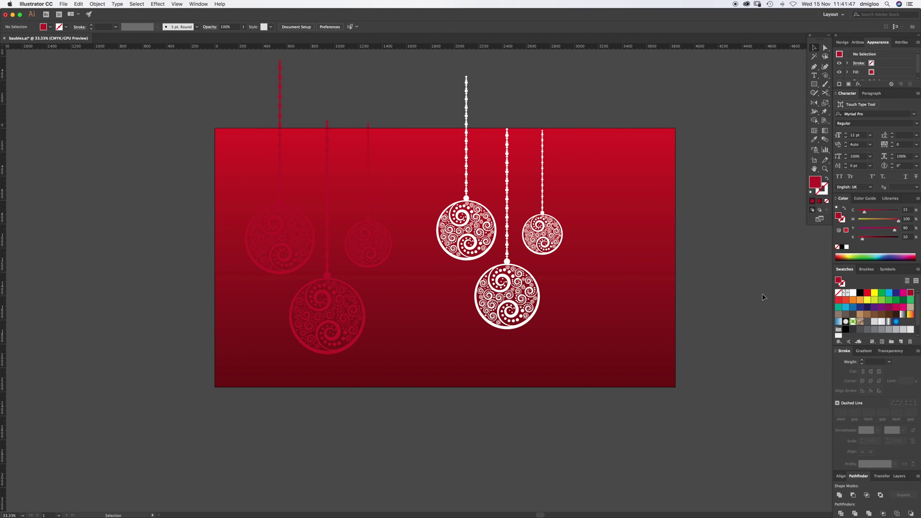
Place a copy of the red group, scaled to about 702 px wide, at the artboard's upper right and fill it orange C=0 M=35 Y=85 K=0.
{"action": "left_click_drag", "start_coordinate": [348, 328], "coordinate": [652, 317]}
{"action": "left_click_drag", "start_coordinate": [622, 343], "coordinate": [616, 234]}
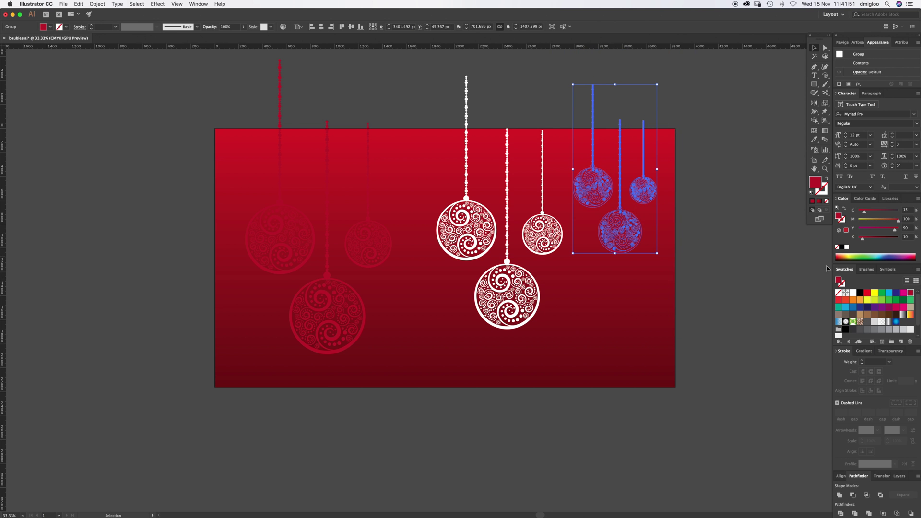
{"action": "left_click", "coordinate": [860, 300]}
{"action": "left_click", "coordinate": [715, 255]}
{"action": "left_click_drag", "start_coordinate": [613, 243], "coordinate": [608, 239]}
{"action": "left_click", "coordinate": [689, 257]}
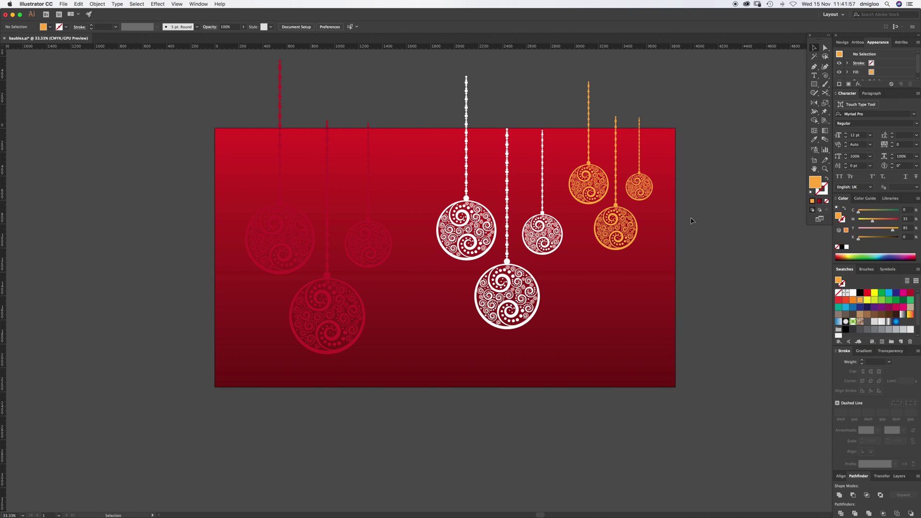
Move the white bauble group towards the artboard's centre and enlarge it so all its chains reach past the upper edge.
{"action": "left_click_drag", "start_coordinate": [508, 291], "coordinate": [489, 289]}
{"action": "left_click_drag", "start_coordinate": [480, 329], "coordinate": [506, 330]}
{"action": "left_click", "coordinate": [559, 319]}
{"action": "left_click", "coordinate": [578, 291]}
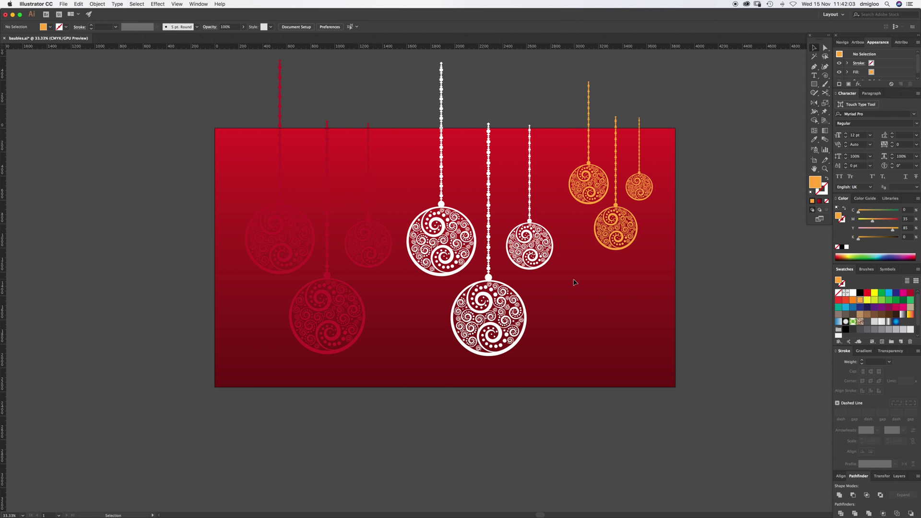